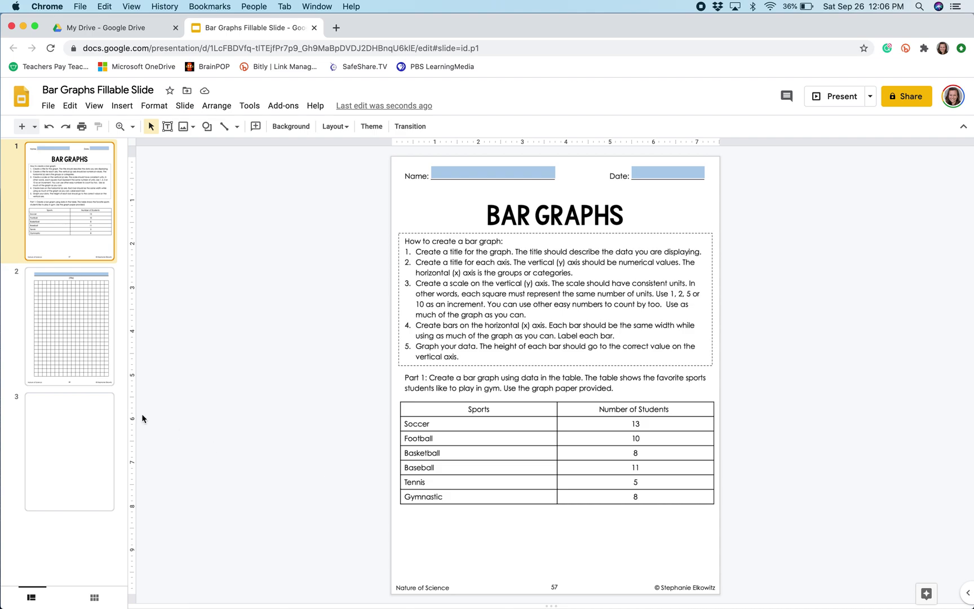
Insert a sample 'Points scored' column chart onto blank slide 3 via Insert > Chart > Column.
{"action": "left_click", "coordinate": [73, 307]}
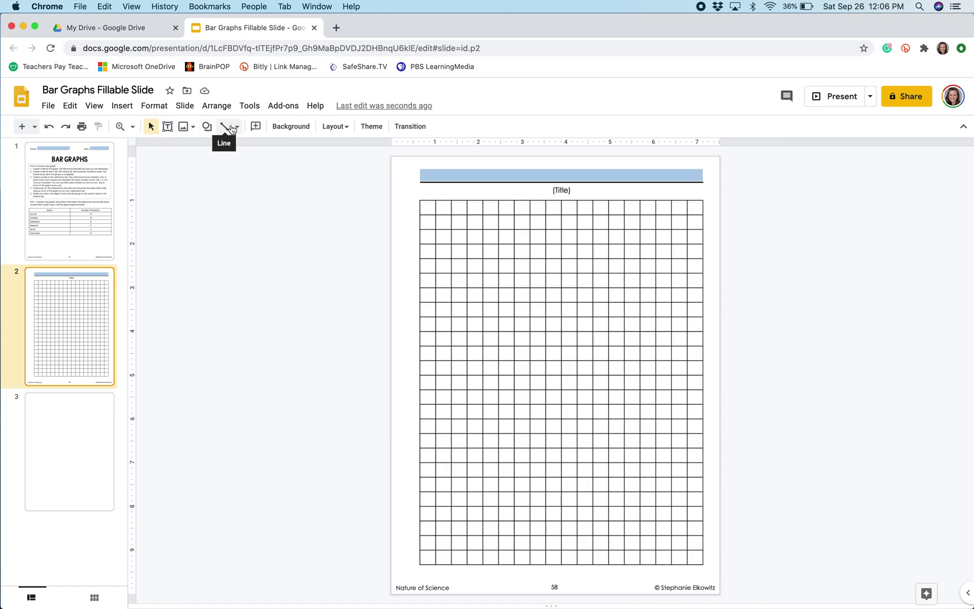
{"action": "left_click", "coordinate": [73, 199]}
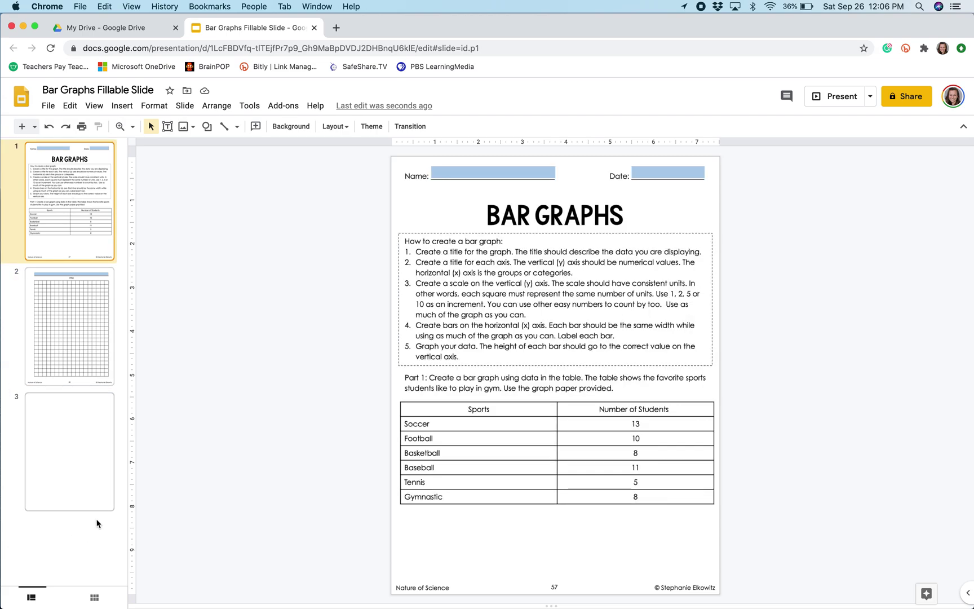
{"action": "left_click", "coordinate": [61, 479]}
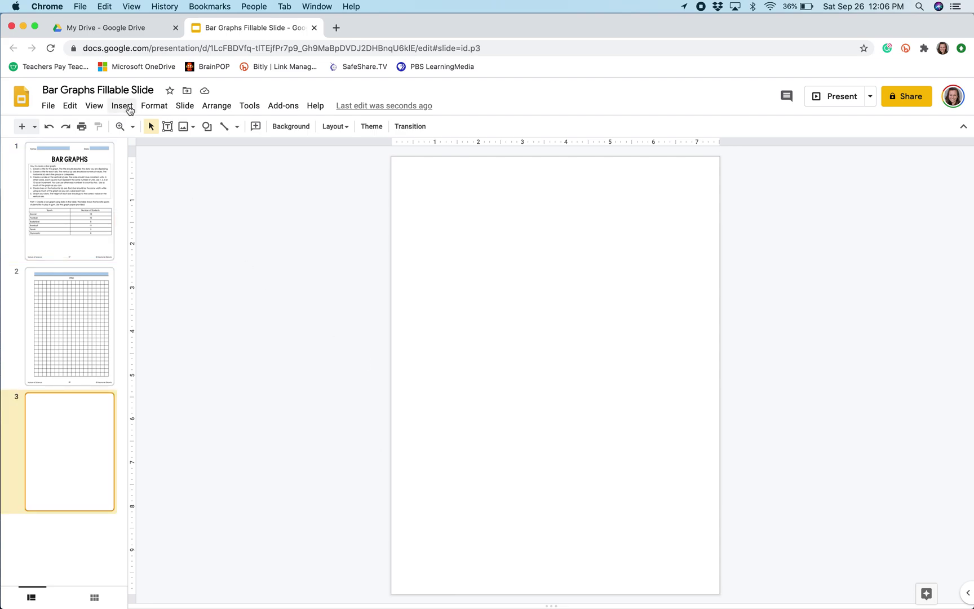
{"action": "left_click", "coordinate": [128, 108]}
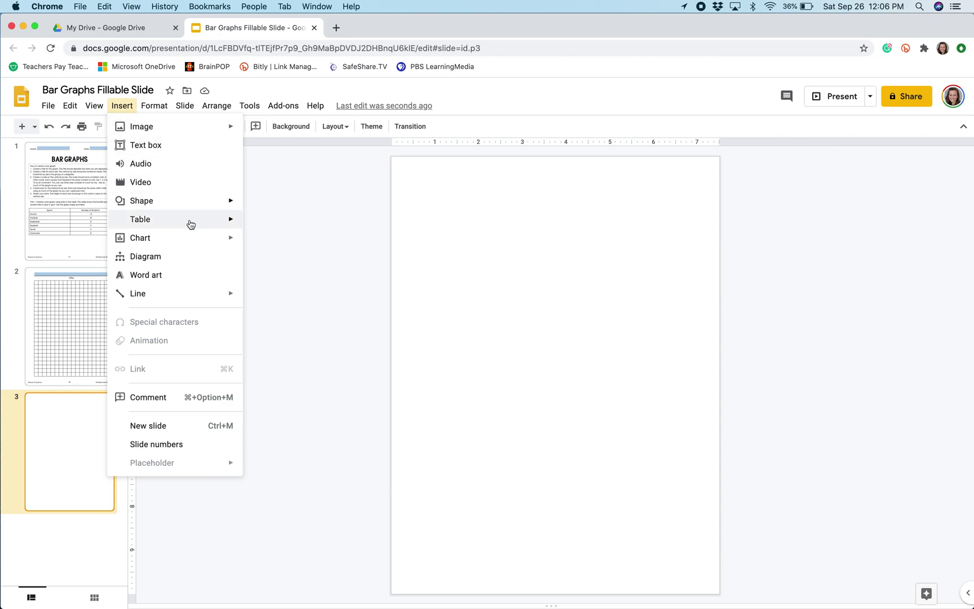
{"action": "mouse_move", "coordinate": [195, 239]}
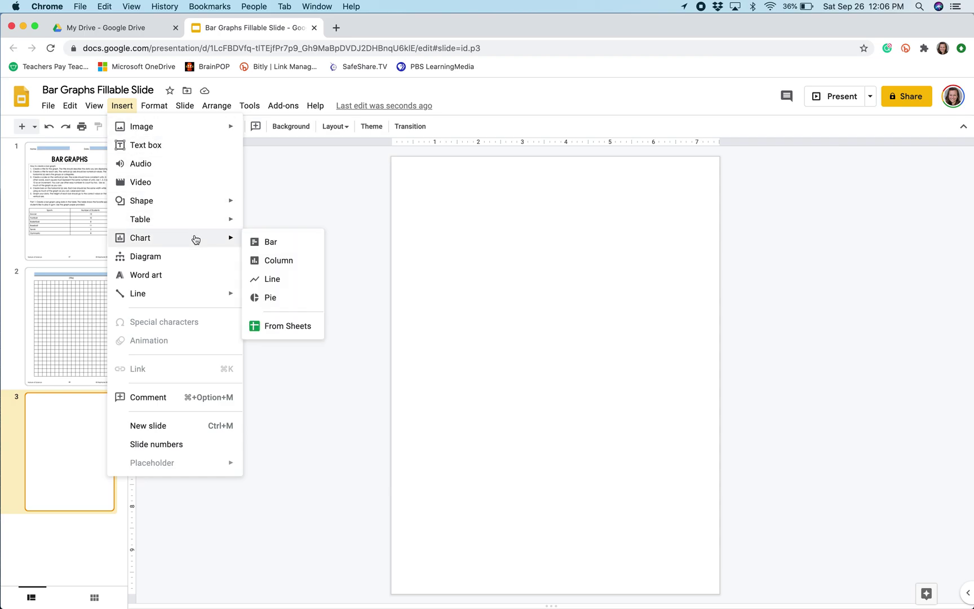
{"action": "left_click", "coordinate": [309, 265]}
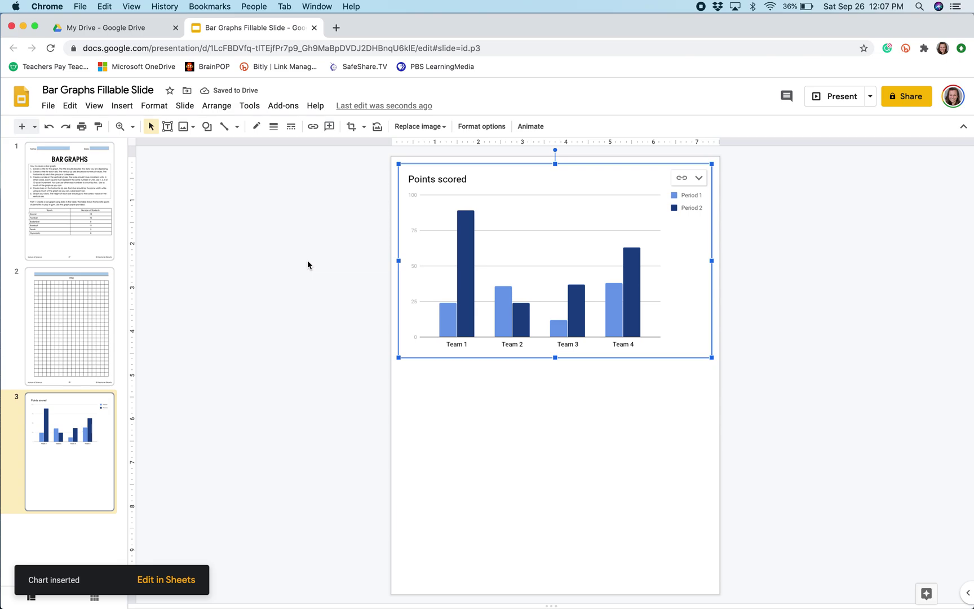
Open the chart's linked source spreadsheet from its link options.
{"action": "left_click", "coordinate": [309, 265]}
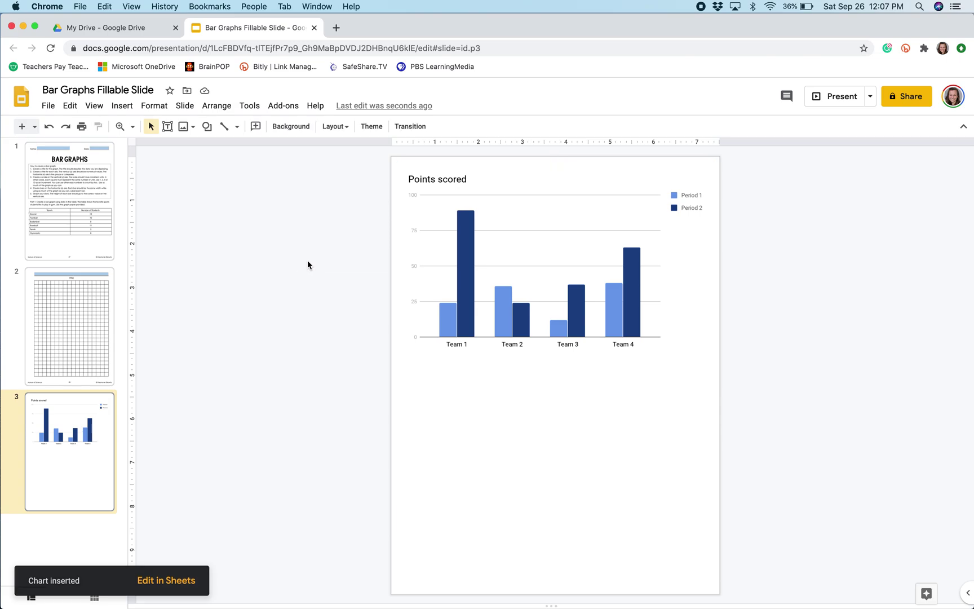
{"action": "left_click", "coordinate": [498, 224]}
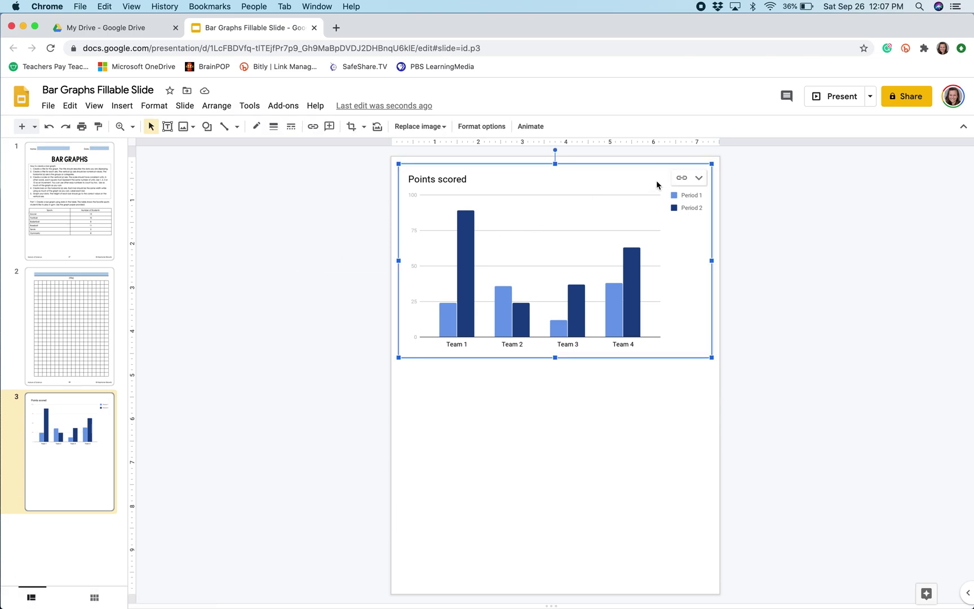
{"action": "left_click", "coordinate": [685, 179]}
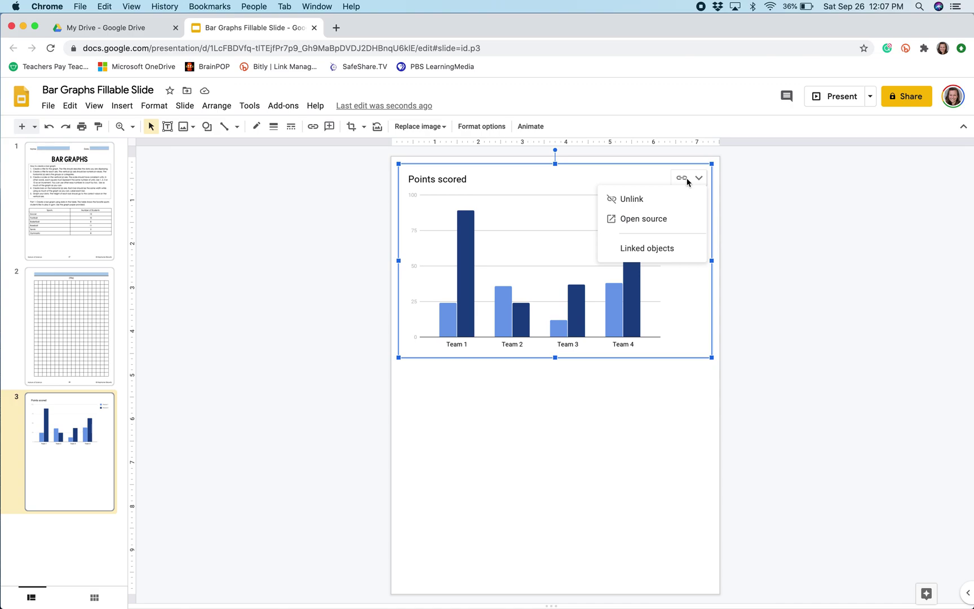
{"action": "left_click", "coordinate": [693, 223]}
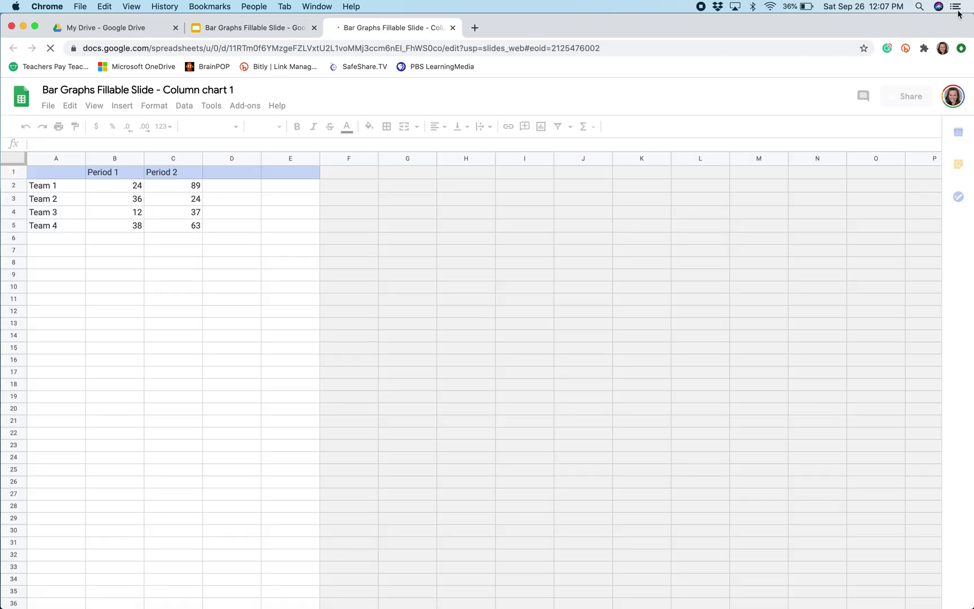
Shrink the browser and pull the spreadsheet into its own window beside Slides.
{"action": "left_click_drag", "start_coordinate": [972, 14], "coordinate": [502, 9]}
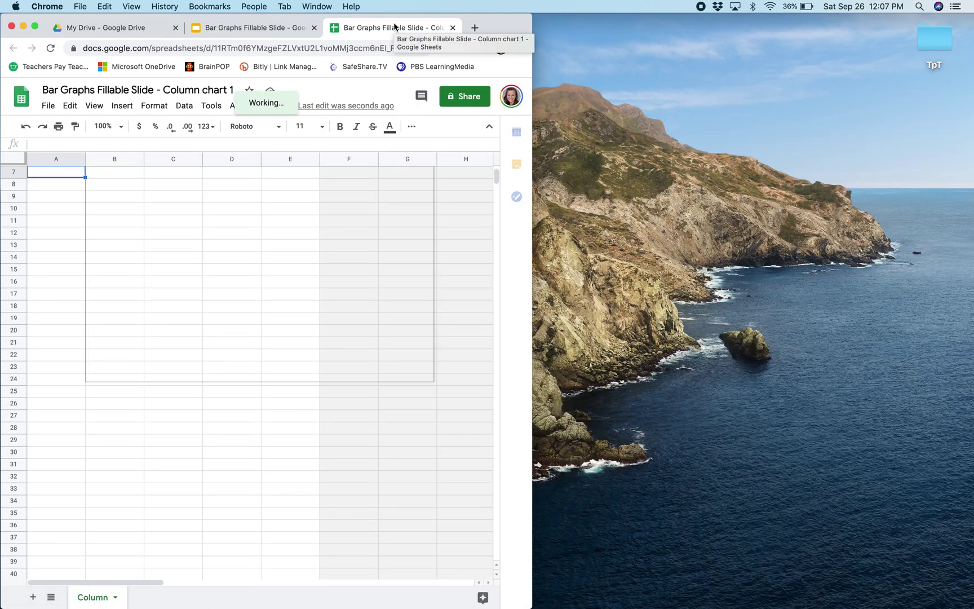
{"action": "left_click_drag", "start_coordinate": [394, 26], "coordinate": [588, 17]}
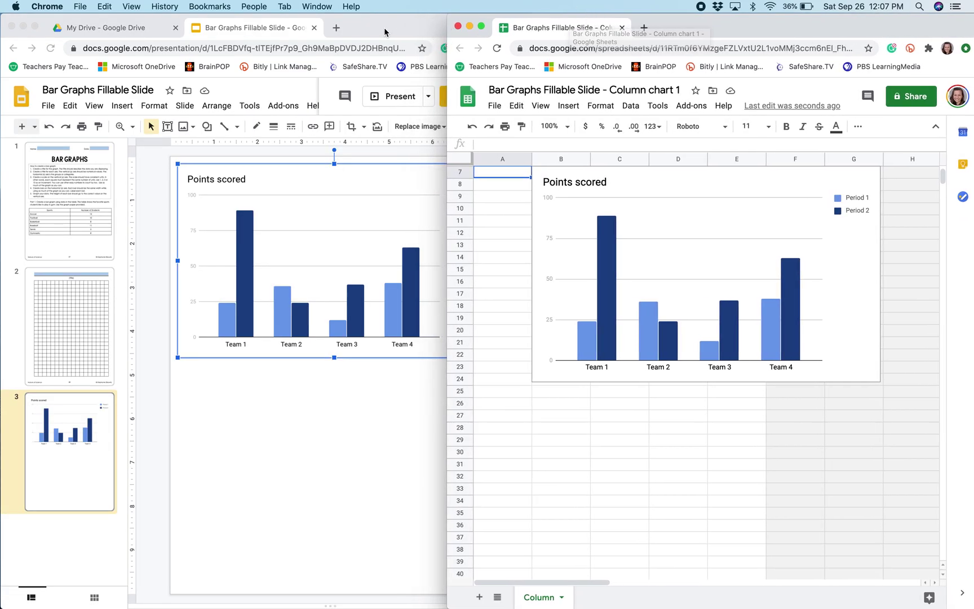
{"action": "scroll", "coordinate": [525, 244], "scroll_direction": "up", "scroll_amount": 3}
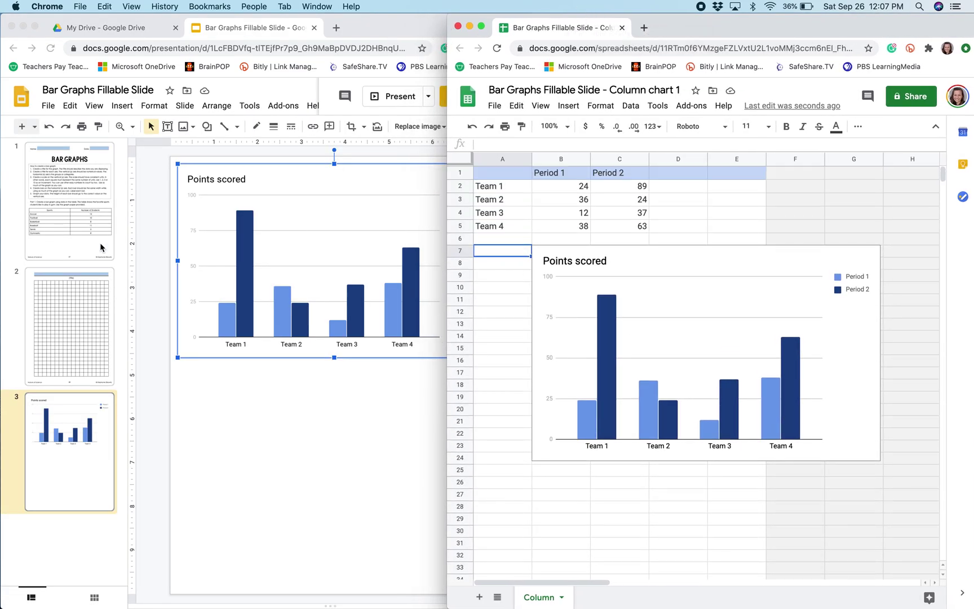
Show slide 1's sports table beside the narrowed spreadsheet window and select cell C2.
{"action": "left_click", "coordinate": [66, 229]}
{"action": "left_click", "coordinate": [66, 229]}
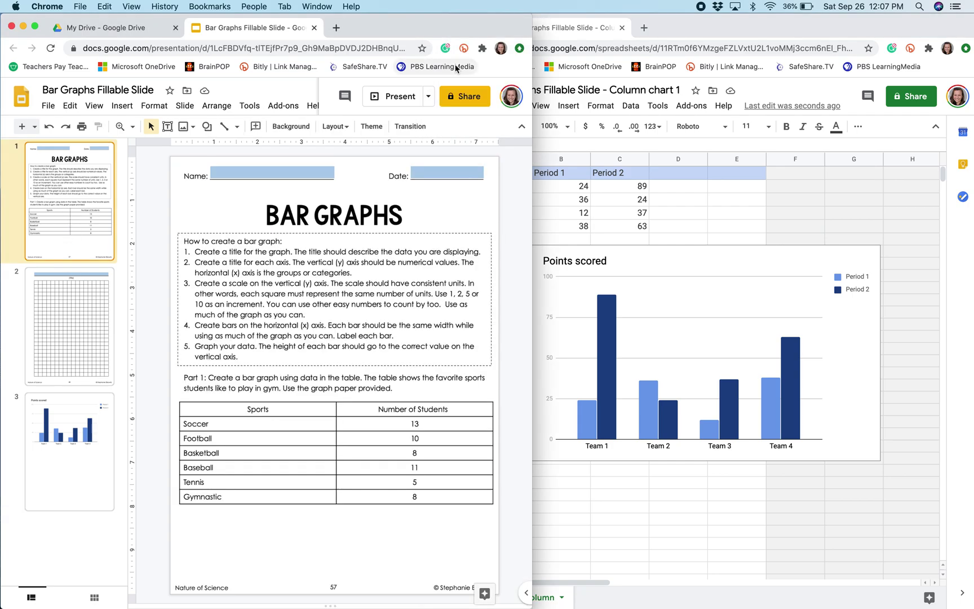
{"action": "left_click_drag", "start_coordinate": [532, 26], "coordinate": [478, 23]}
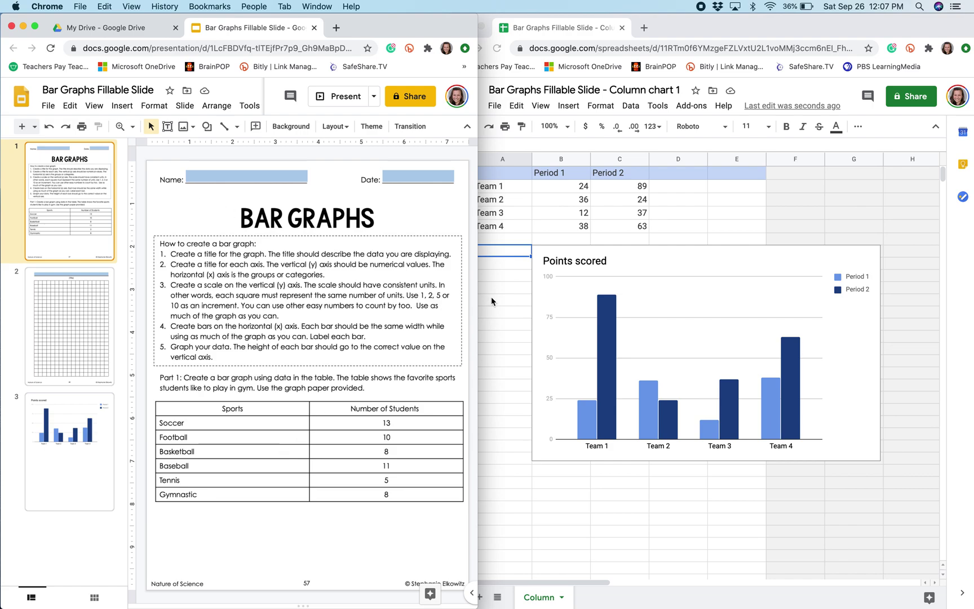
{"action": "left_click", "coordinate": [804, 186]}
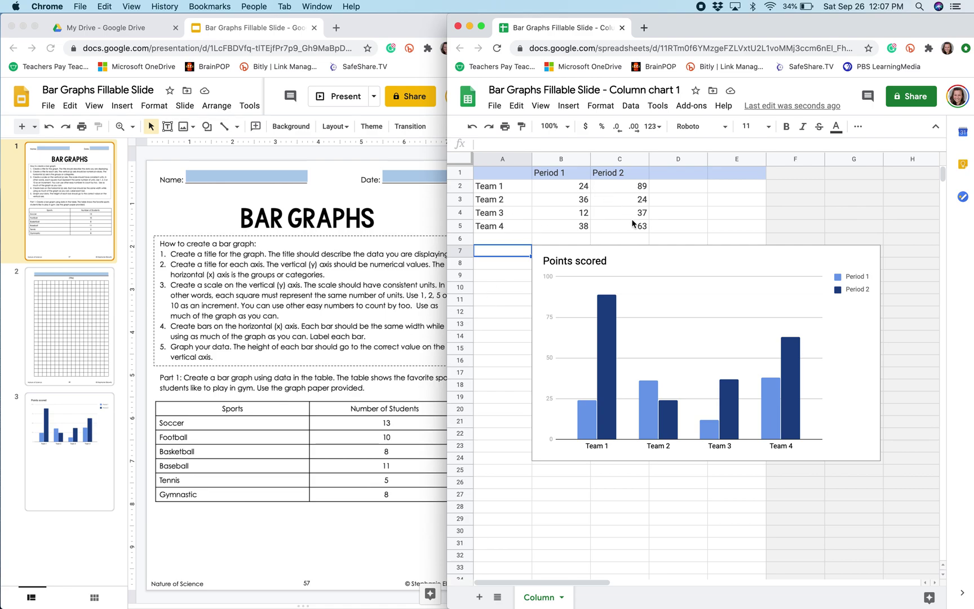
{"action": "left_click", "coordinate": [389, 360]}
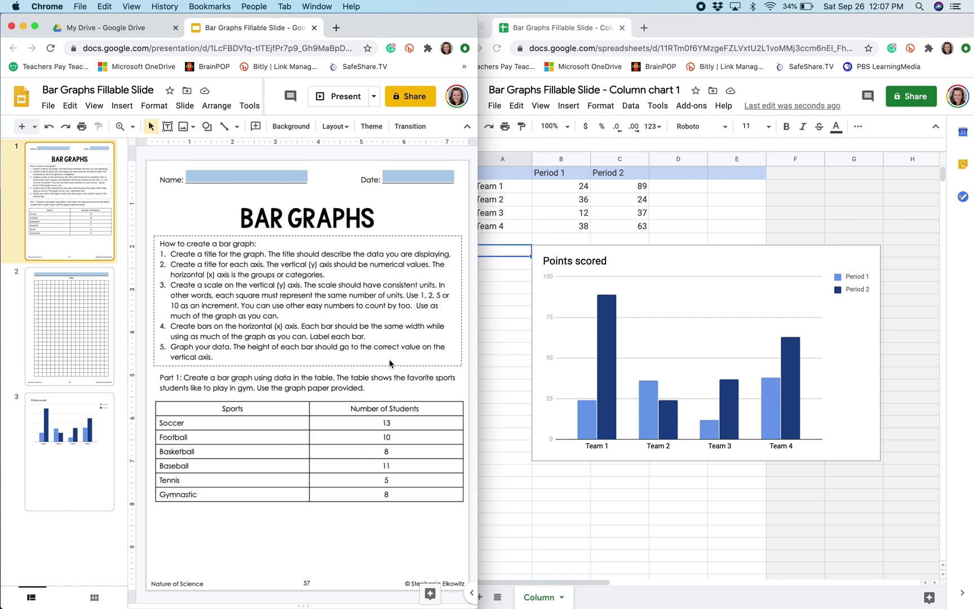
{"action": "left_click", "coordinate": [600, 203]}
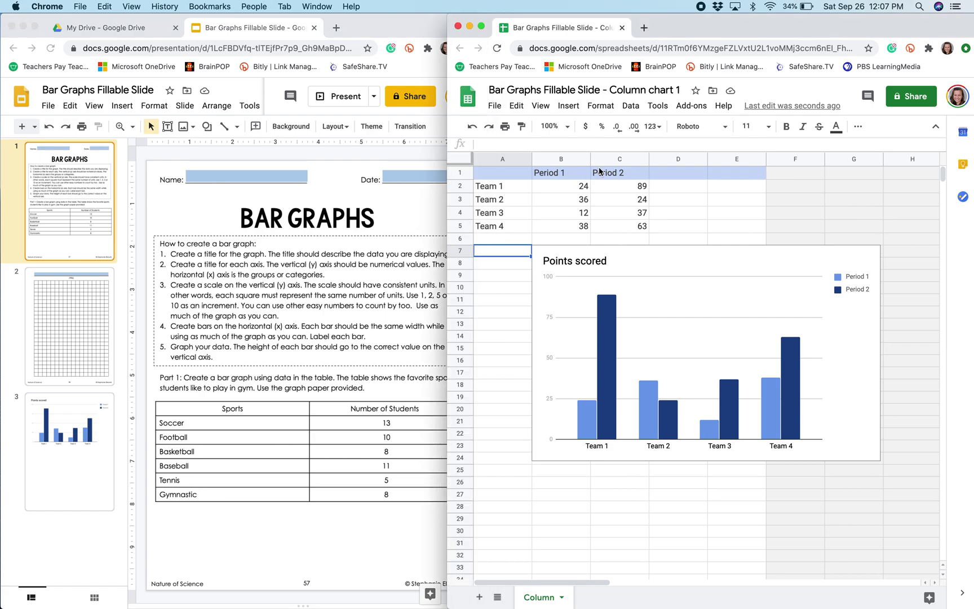
{"action": "left_click", "coordinate": [628, 185]}
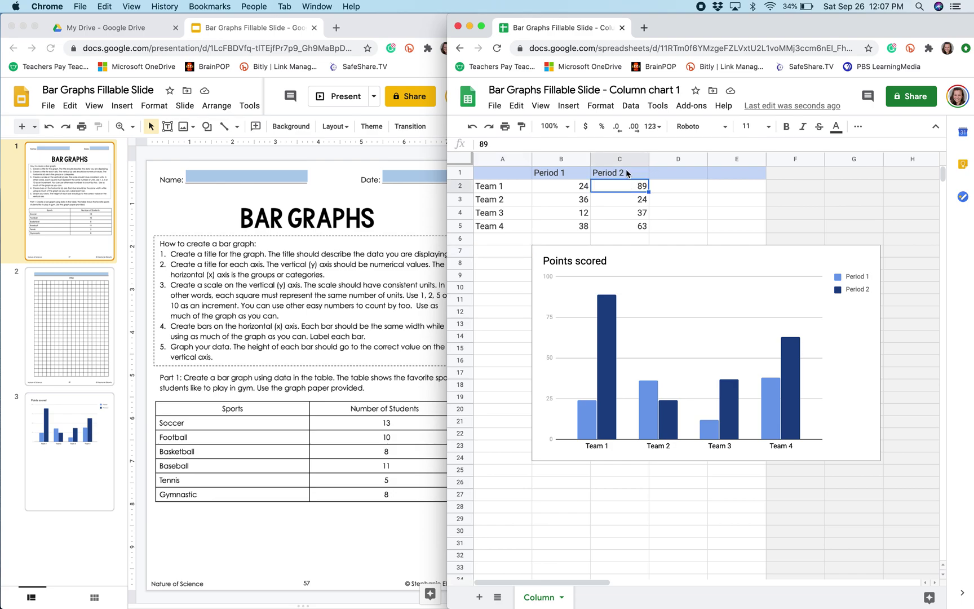
Delete the Period 2 column (C1:C5) from the source sheet.
{"action": "left_click_drag", "start_coordinate": [625, 173], "coordinate": [631, 227]}
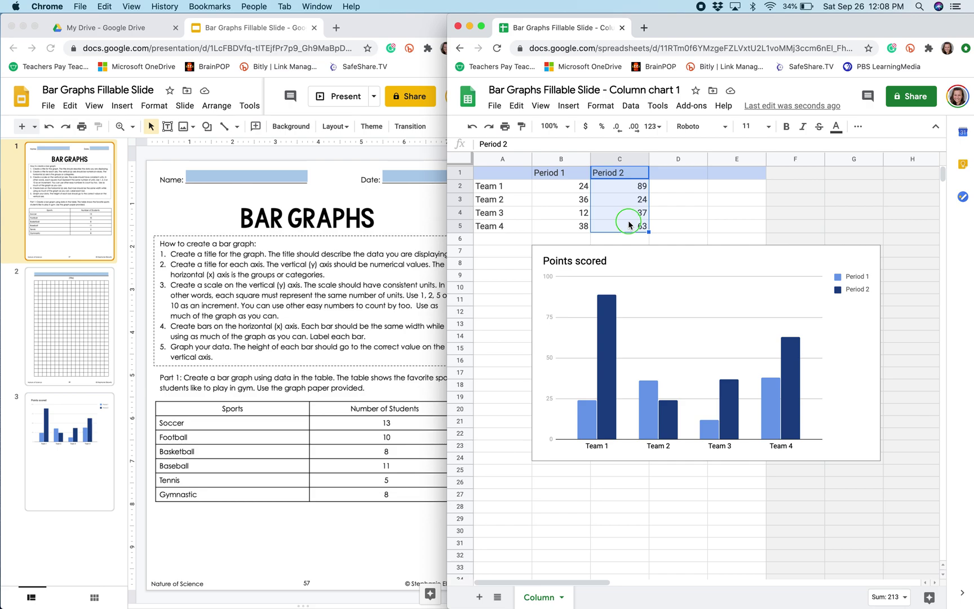
{"action": "right_click", "coordinate": [630, 227]}
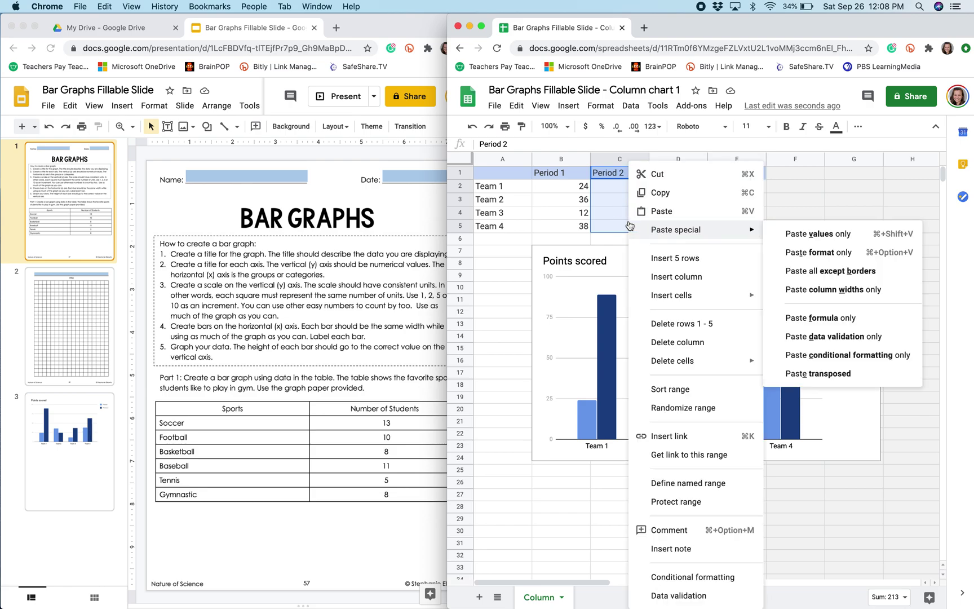
{"action": "left_click", "coordinate": [679, 343]}
{"action": "left_click", "coordinate": [511, 192]}
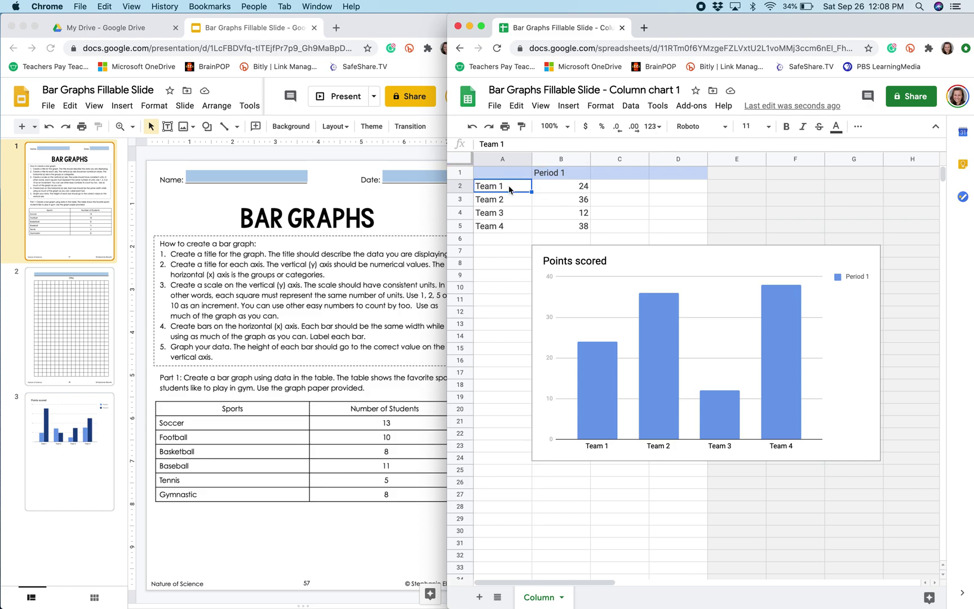
Relabel A2:A5 as Soccer, Football, Basketball and Baseball.
{"action": "type", "text": "Soccer"}
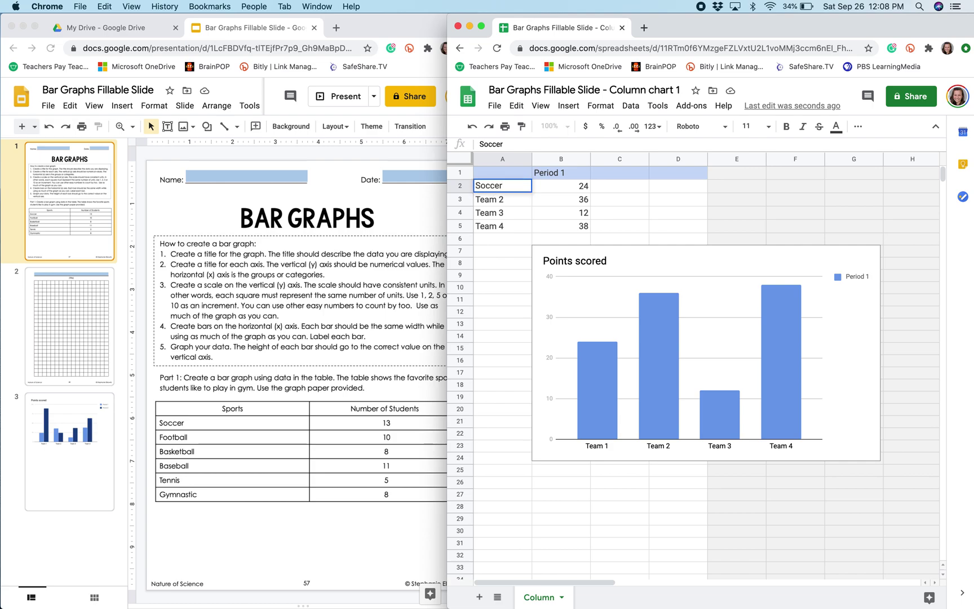
{"action": "key", "text": "Return"}
{"action": "type", "text": "Football"}
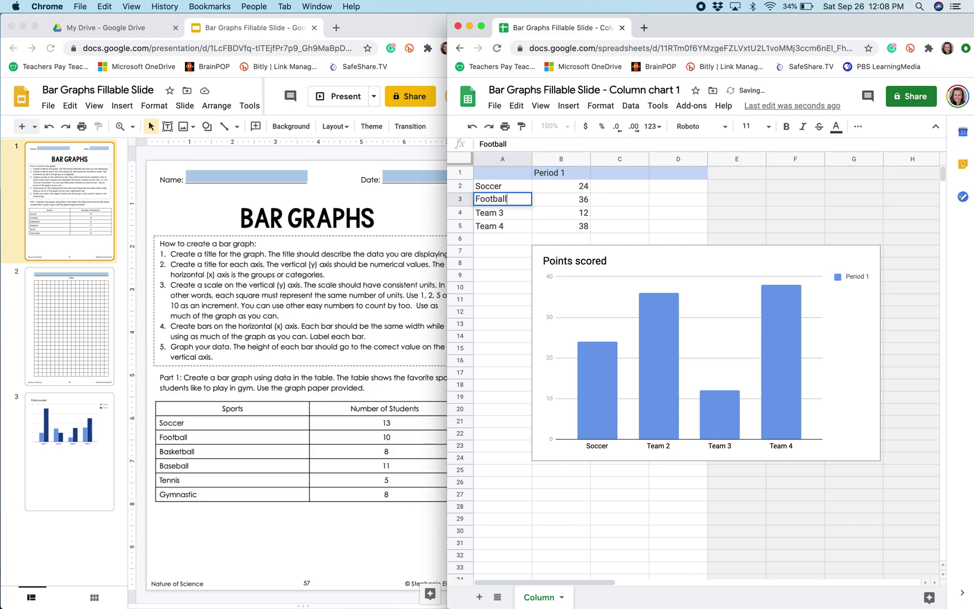
{"action": "key", "text": "Return"}
{"action": "type", "text": "Bask"}
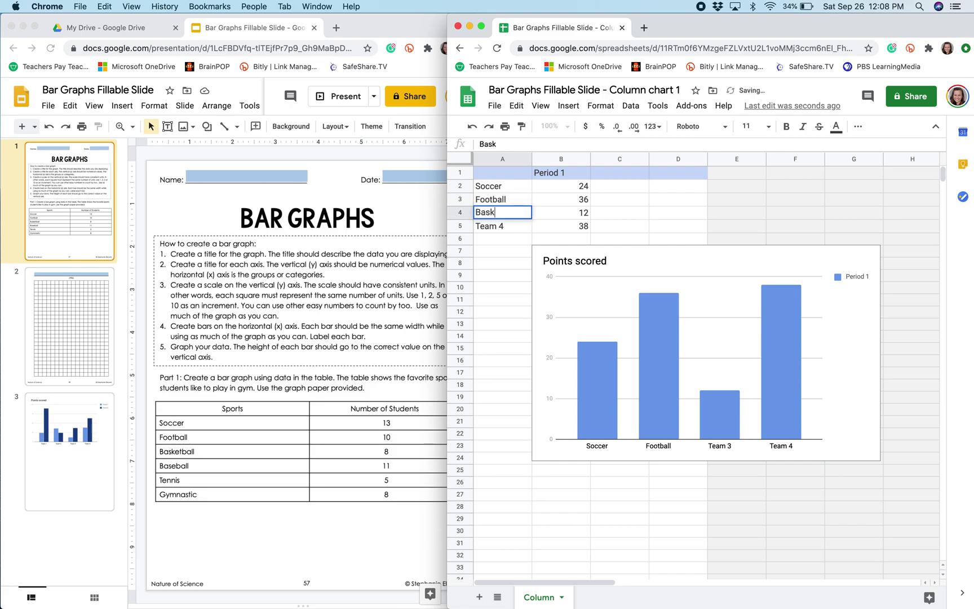
{"action": "type", "text": "etball"}
{"action": "key", "text": "Return"}
{"action": "type", "text": "Baseball"}
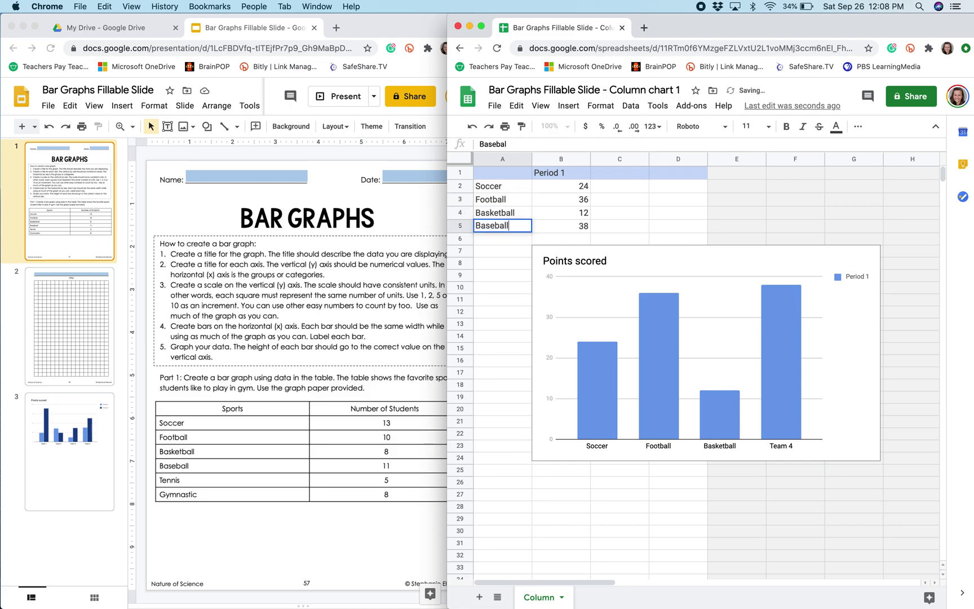
{"action": "key", "text": "Return"}
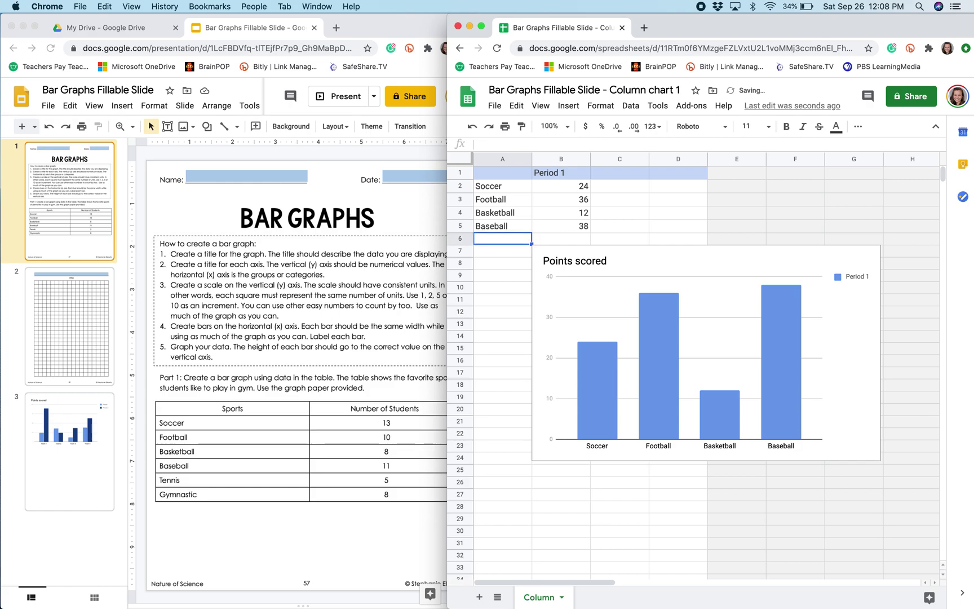
Add Tennis and Gymnastics rows in A6:A7 and move the chart below the data.
{"action": "type", "text": "Tennis"}
{"action": "key", "text": "Return"}
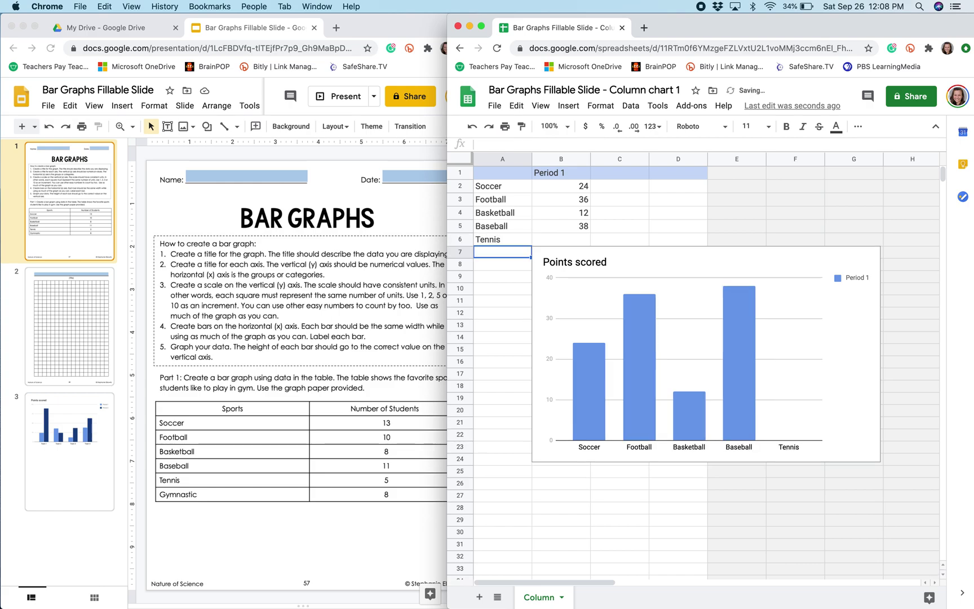
{"action": "type", "text": "Gymnastic"}
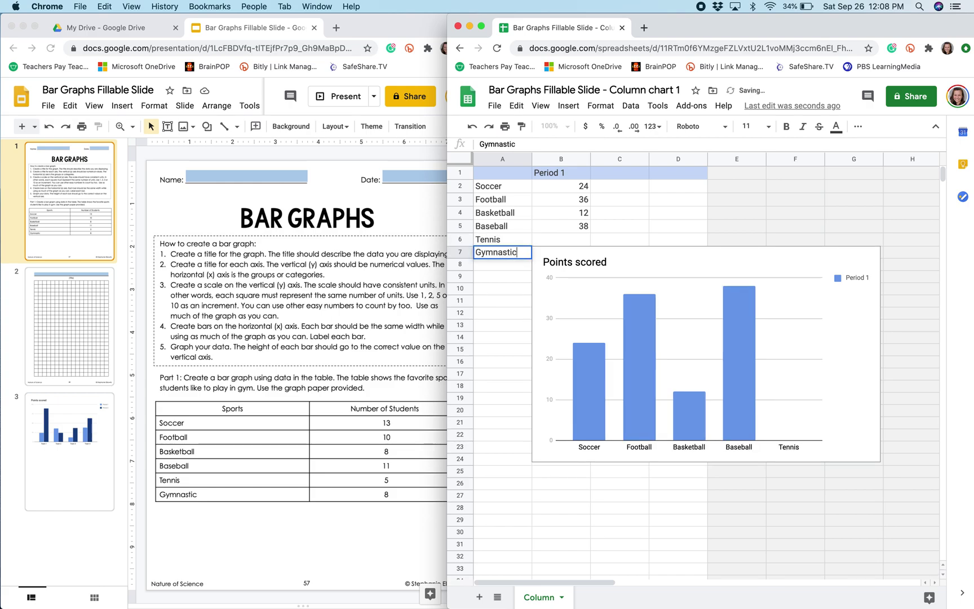
{"action": "type", "text": "s"}
{"action": "key", "text": "Return"}
{"action": "left_click_drag", "start_coordinate": [628, 248], "coordinate": [620, 290]}
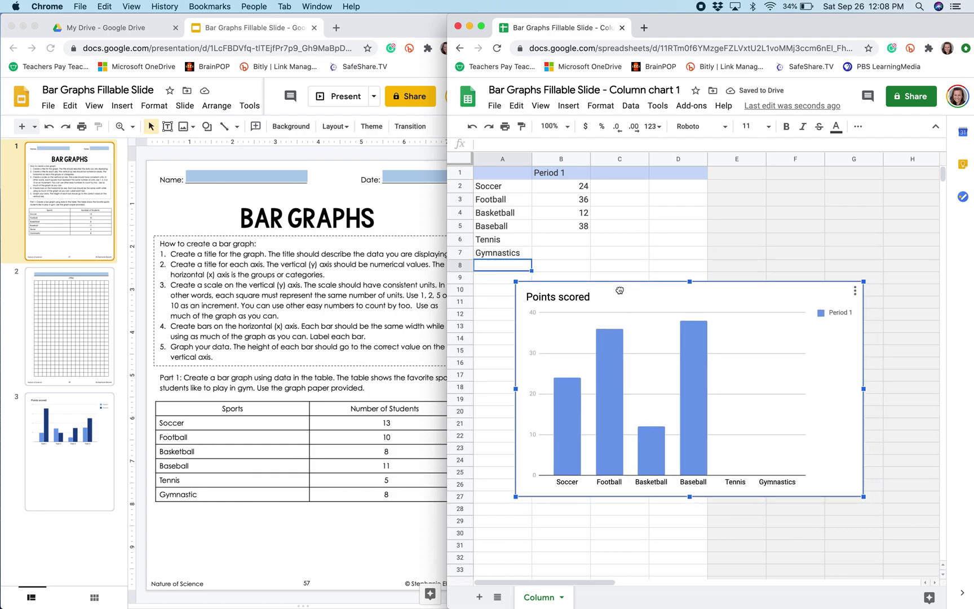
Enter 13, 10, 8, 11, 5 and 8 in B2:B7, then nudge the chart slightly up.
{"action": "left_click", "coordinate": [569, 192]}
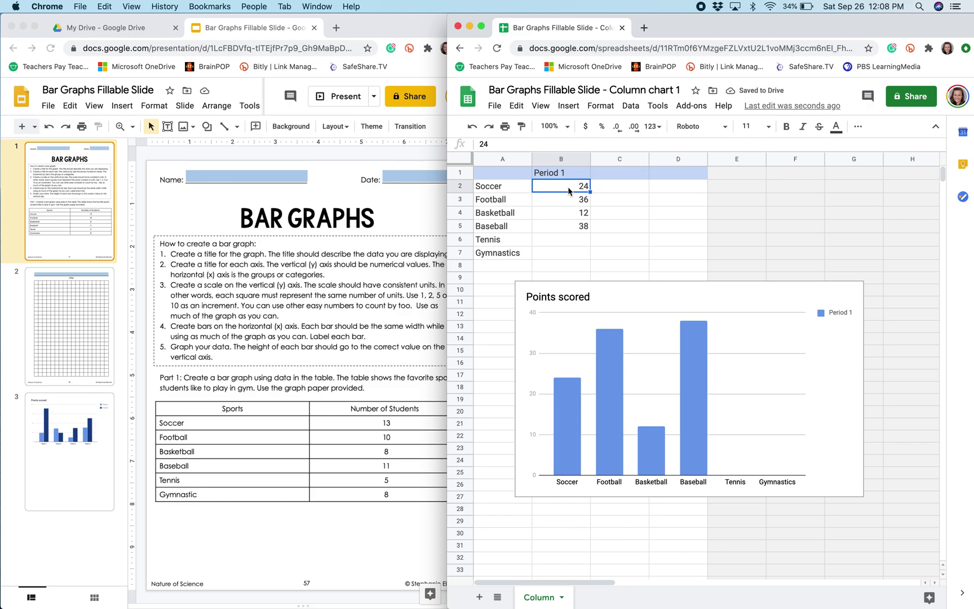
{"action": "type", "text": "13"}
{"action": "key", "text": "Return"}
{"action": "type", "text": "10"}
{"action": "key", "text": "Return"}
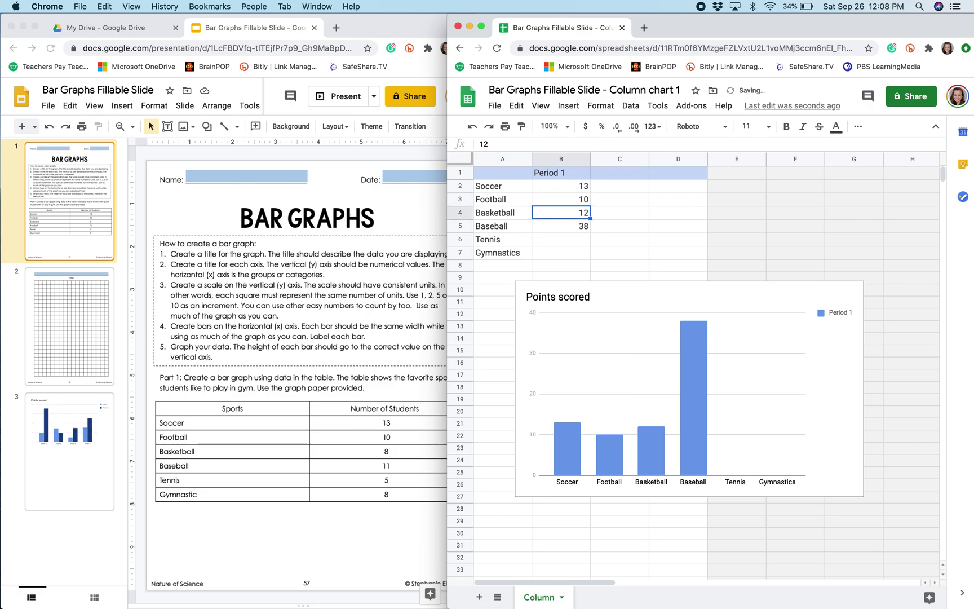
{"action": "type", "text": "8"}
{"action": "key", "text": "Return"}
{"action": "type", "text": "11"}
{"action": "key", "text": "Return"}
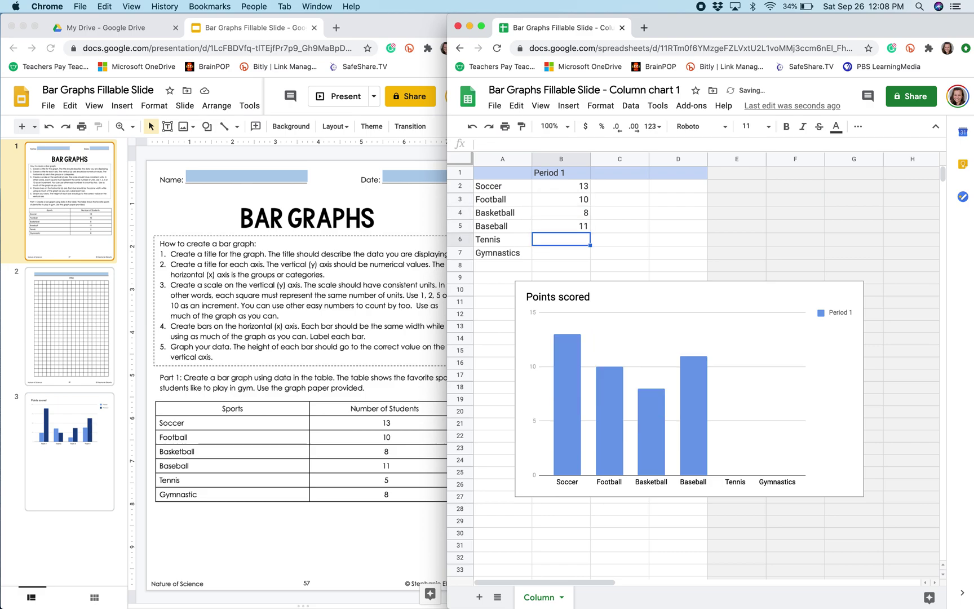
{"action": "type", "text": "5"}
{"action": "key", "text": "Return"}
{"action": "type", "text": "8"}
{"action": "key", "text": "Return"}
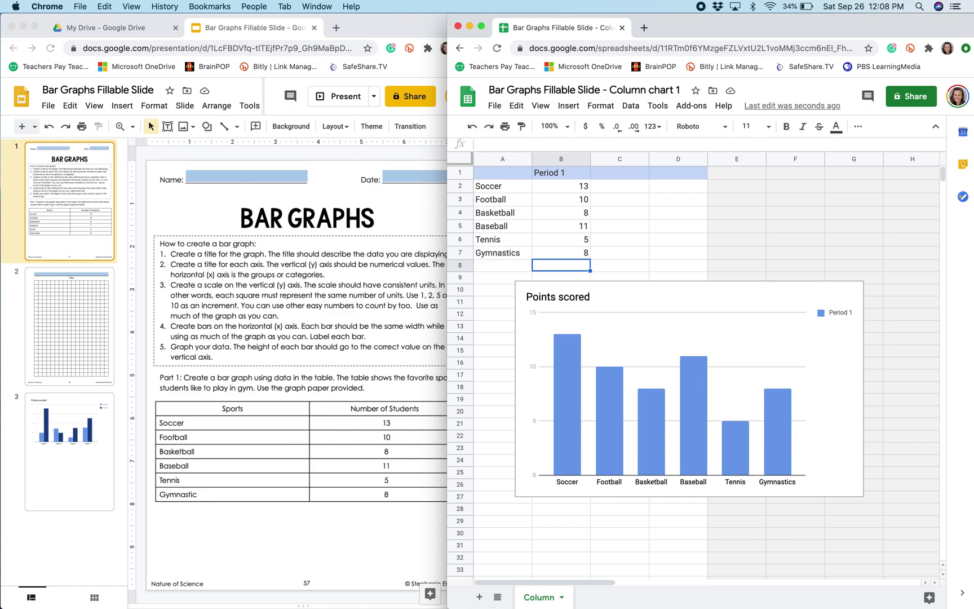
{"action": "left_click", "coordinate": [691, 299]}
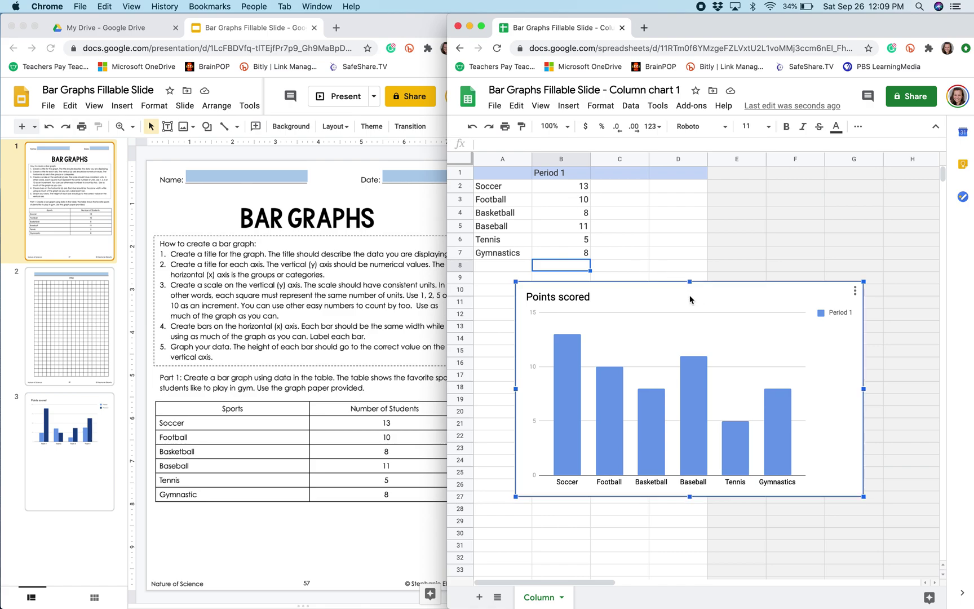
{"action": "left_click_drag", "start_coordinate": [690, 299], "coordinate": [678, 290]}
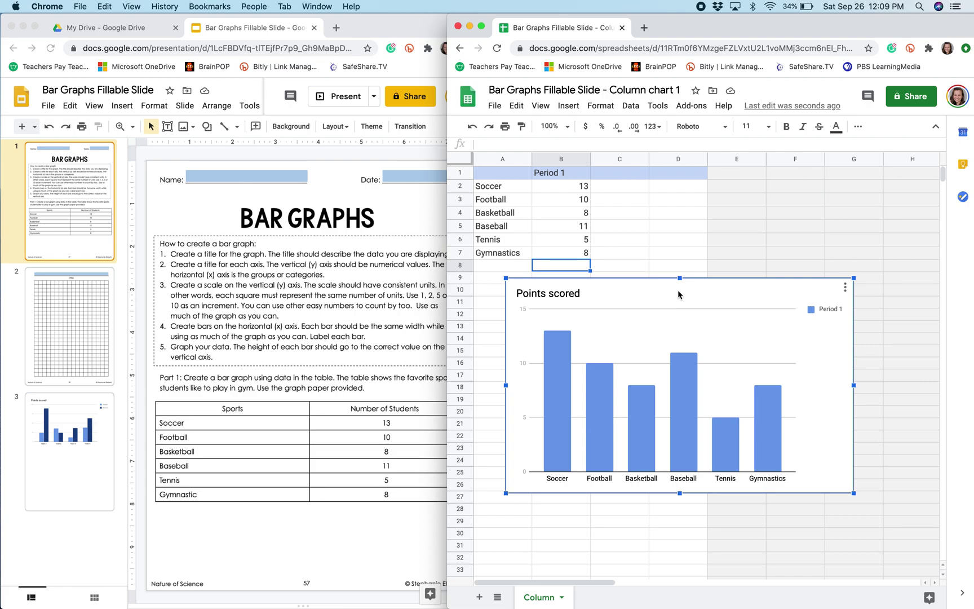
Open Edit chart, browse chart types, and expand Customize > Chart & axis titles.
{"action": "left_click", "coordinate": [845, 290]}
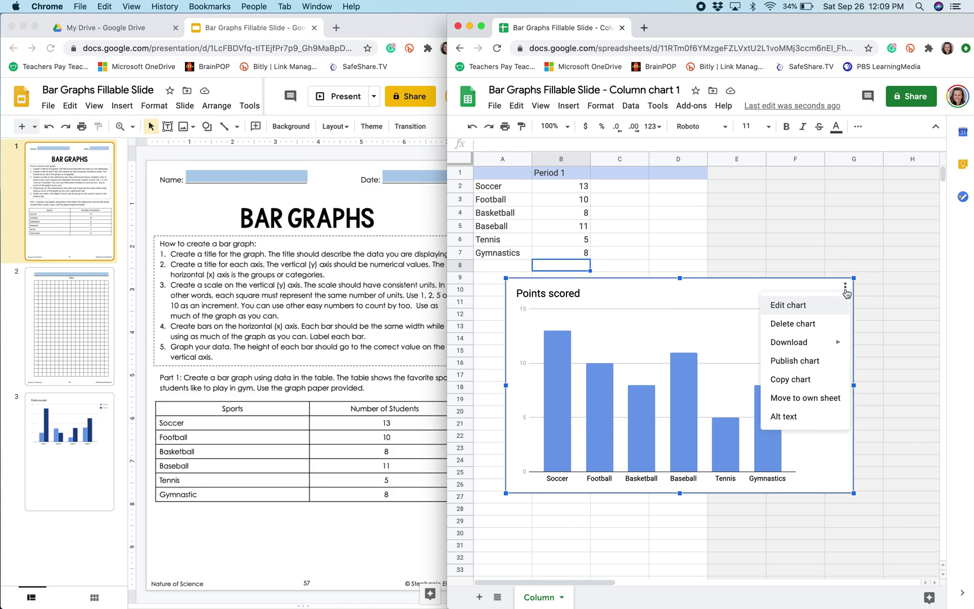
{"action": "left_click", "coordinate": [817, 312]}
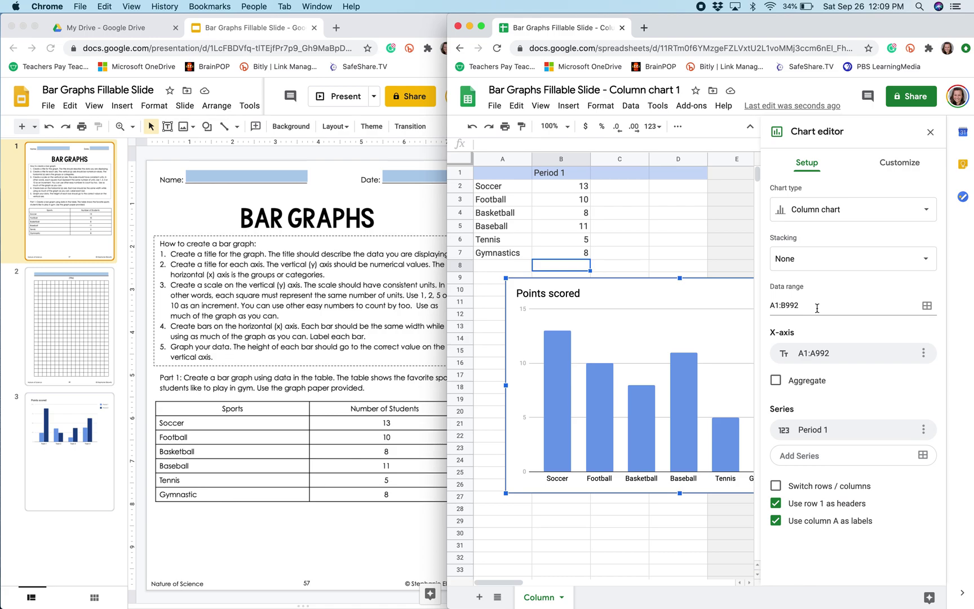
{"action": "left_click", "coordinate": [853, 218]}
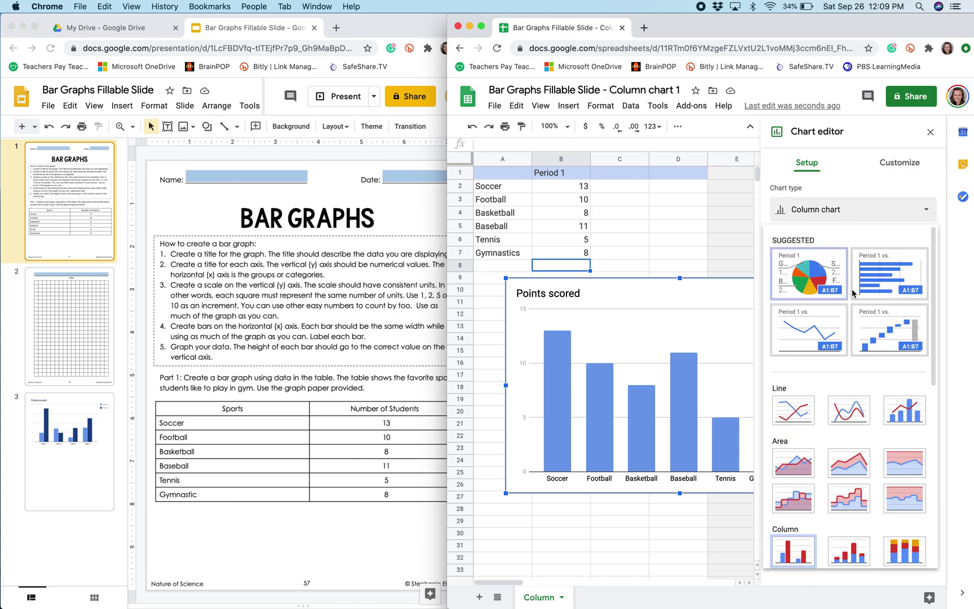
{"action": "scroll", "coordinate": [853, 293], "scroll_direction": "down", "scroll_amount": 5}
{"action": "scroll", "coordinate": [853, 293], "scroll_direction": "up", "scroll_amount": 5}
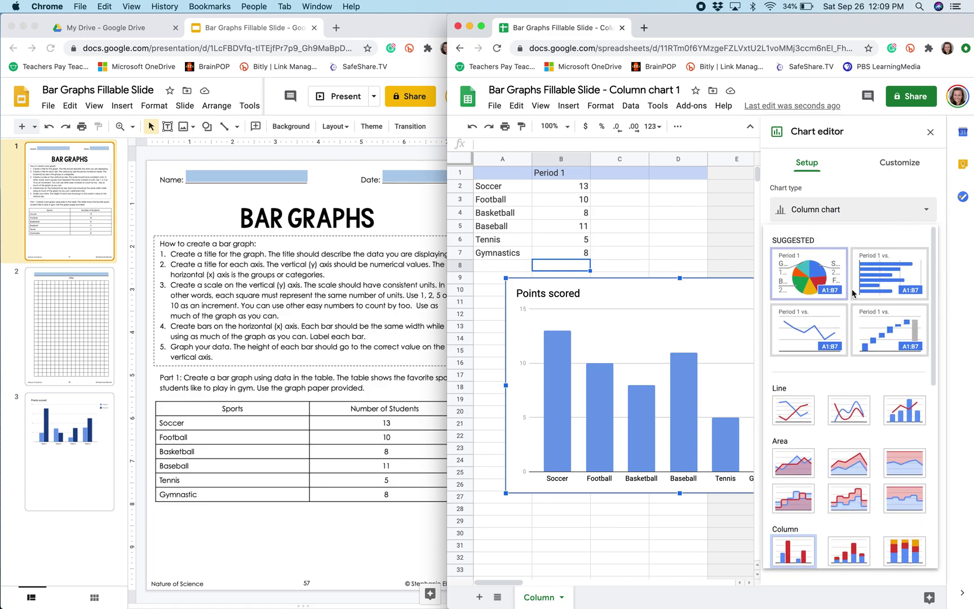
{"action": "left_click", "coordinate": [857, 220]}
{"action": "left_click", "coordinate": [910, 164]}
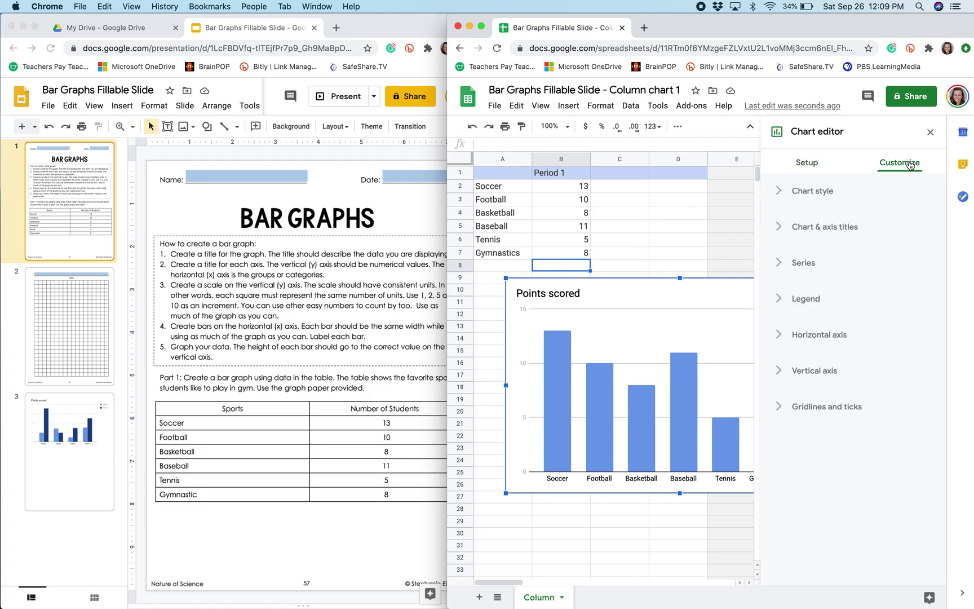
{"action": "left_click", "coordinate": [834, 229]}
Retitle the chart 'Favorite Sport Among Students'.
{"action": "double_click", "coordinate": [791, 312]}
{"action": "triple_click", "coordinate": [791, 312]}
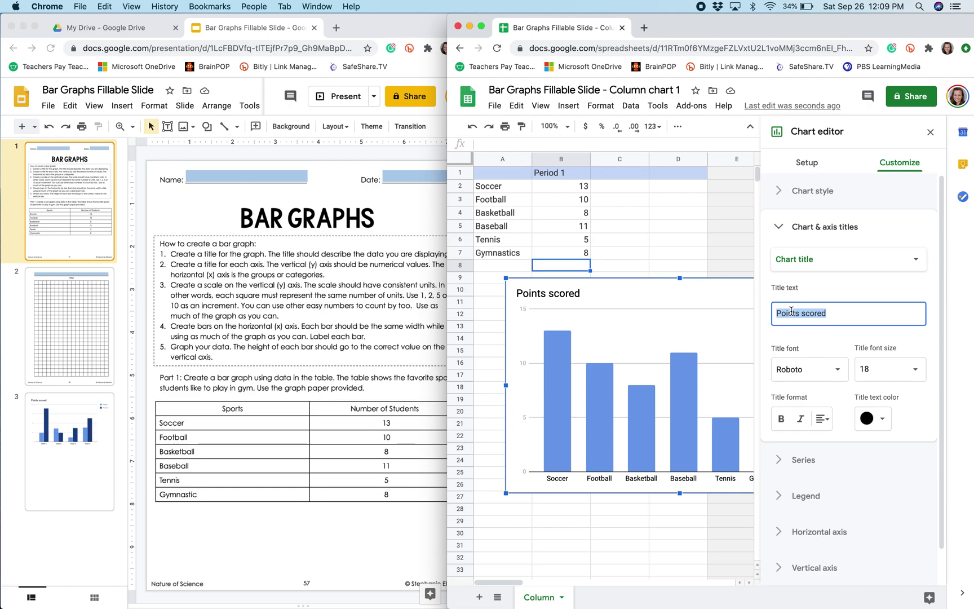
{"action": "type", "text": "Favorite Sport Among St"}
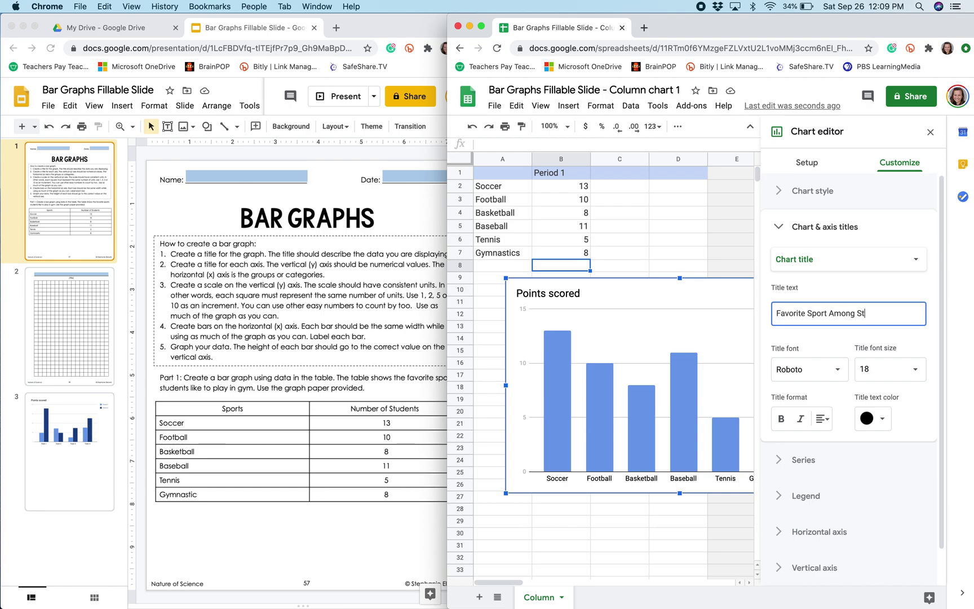
{"action": "type", "text": "udents"}
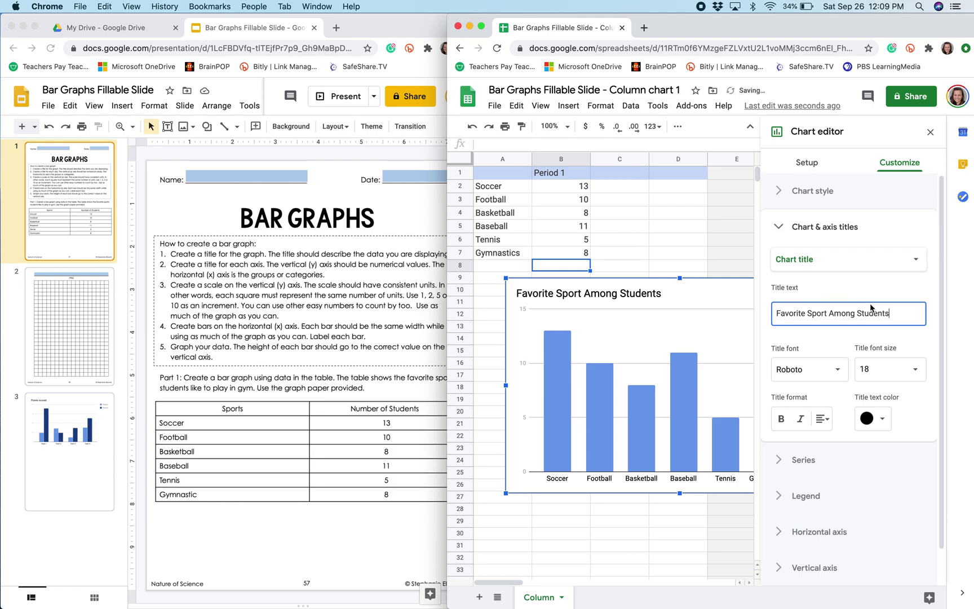
Set the horizontal axis title to 'Favorite Sport'.
{"action": "left_click", "coordinate": [846, 261]}
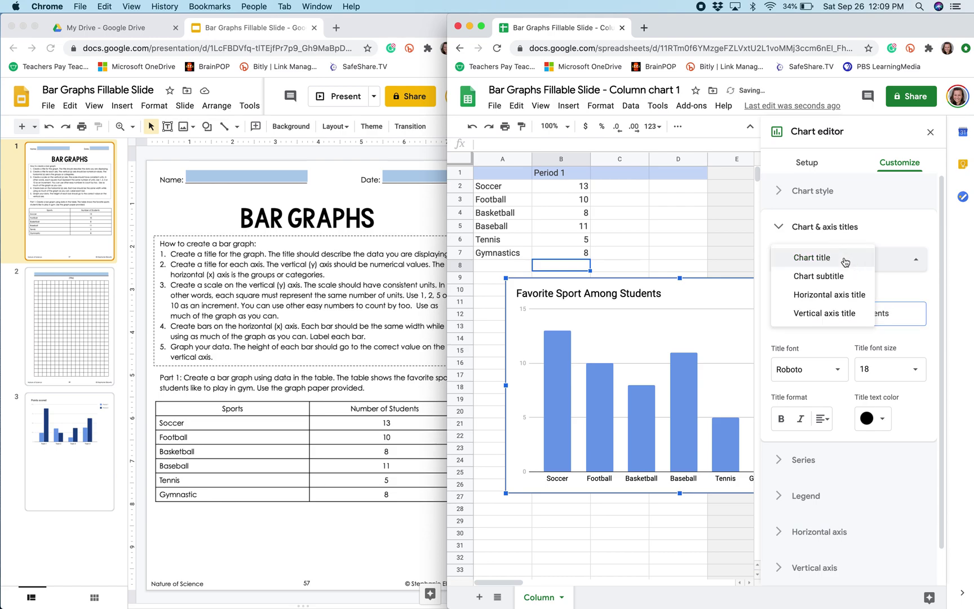
{"action": "left_click", "coordinate": [852, 295]}
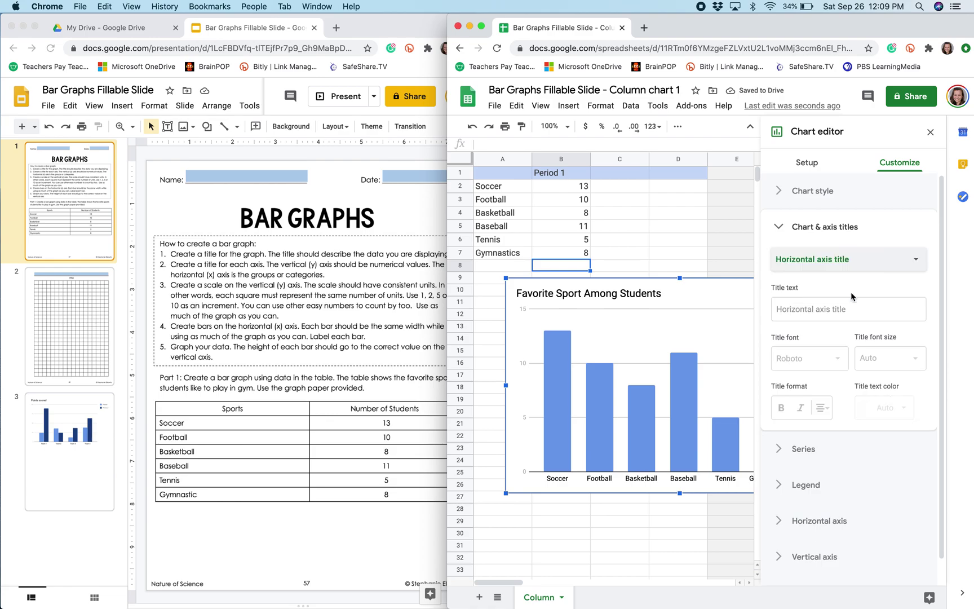
{"action": "left_click", "coordinate": [820, 311]}
{"action": "type", "text": "F"}
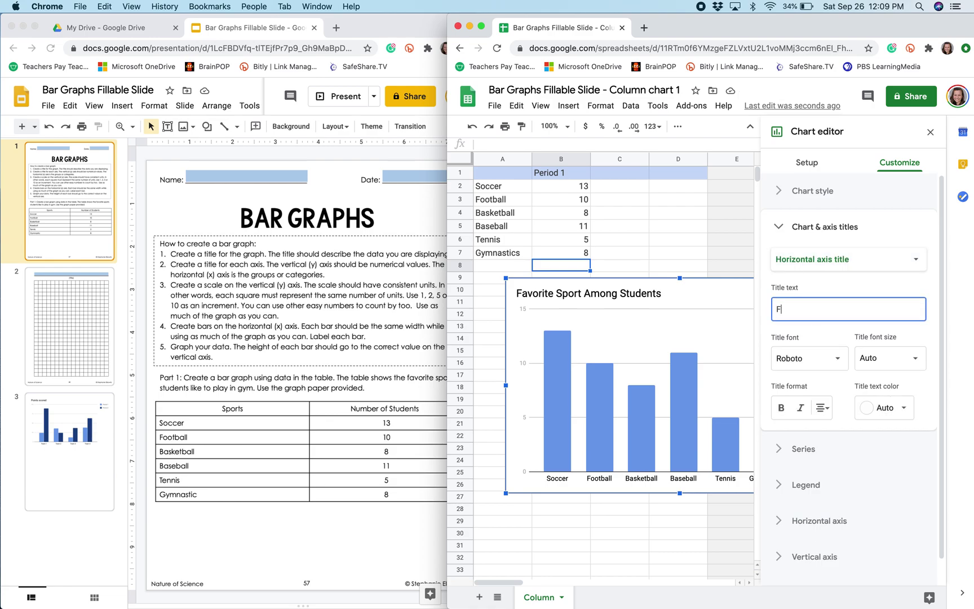
{"action": "type", "text": "avorite Sport"}
Add a black, non-italic vertical axis title 'Number of Students'.
{"action": "left_click", "coordinate": [855, 261]}
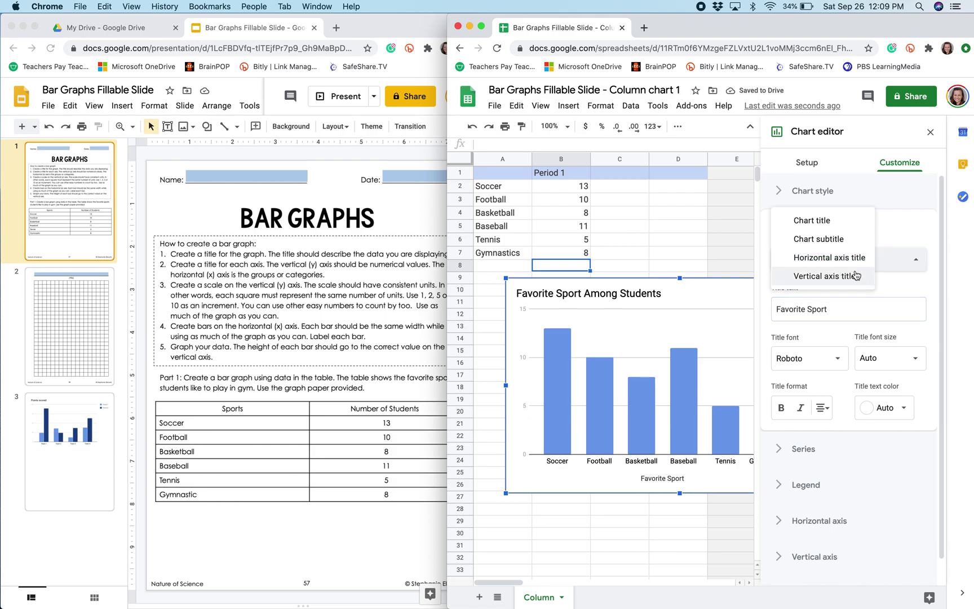
{"action": "left_click", "coordinate": [856, 276]}
{"action": "left_click", "coordinate": [809, 313]}
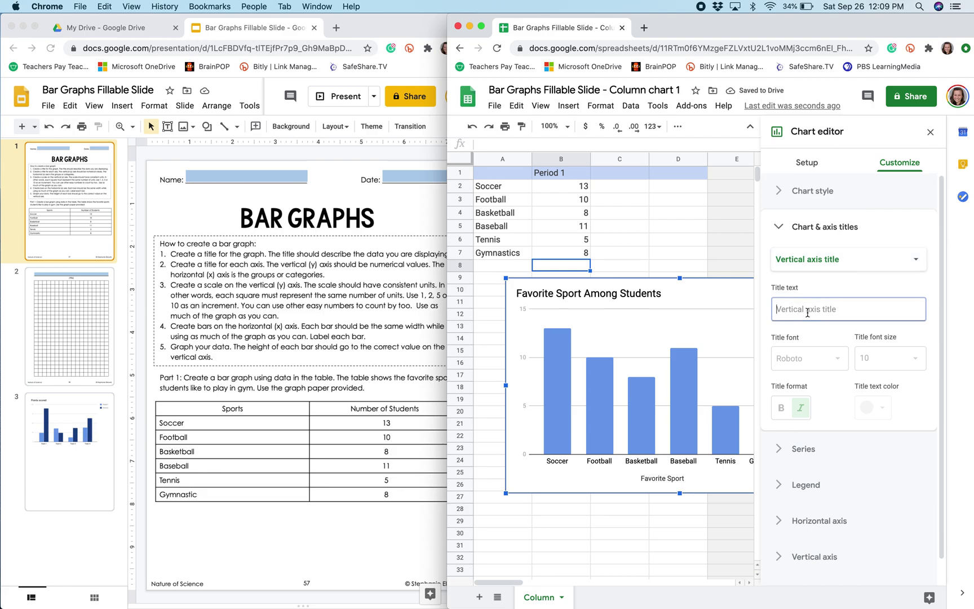
{"action": "type", "text": "Number of Students"}
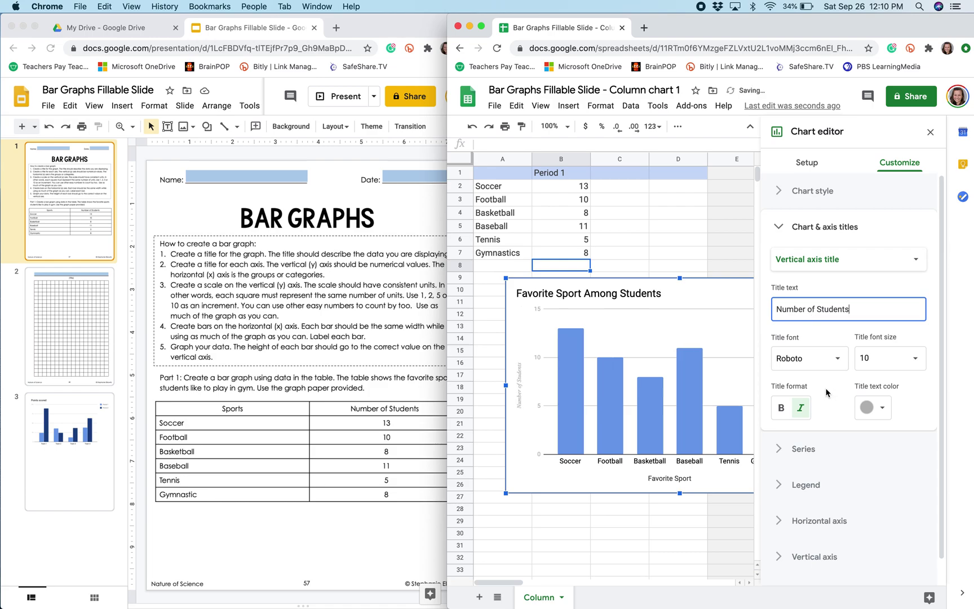
{"action": "left_click", "coordinate": [871, 407]}
{"action": "left_click", "coordinate": [768, 451]}
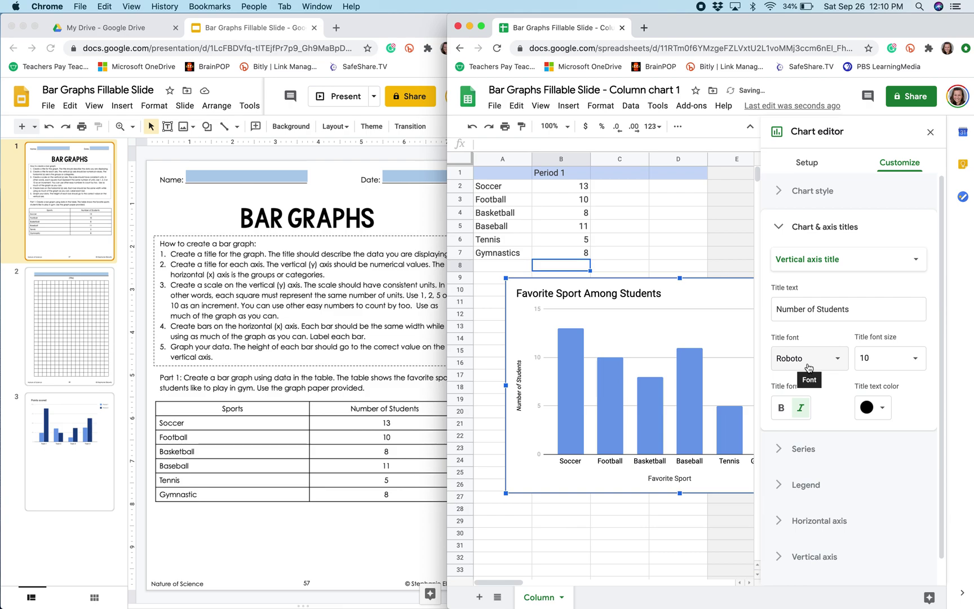
{"action": "left_click", "coordinate": [803, 416]}
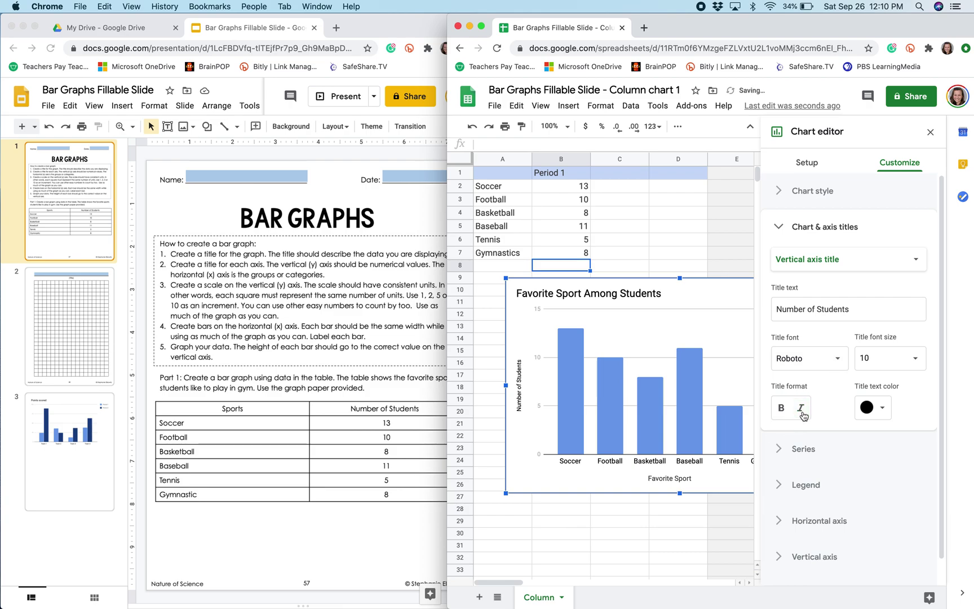
{"action": "left_click", "coordinate": [780, 227]}
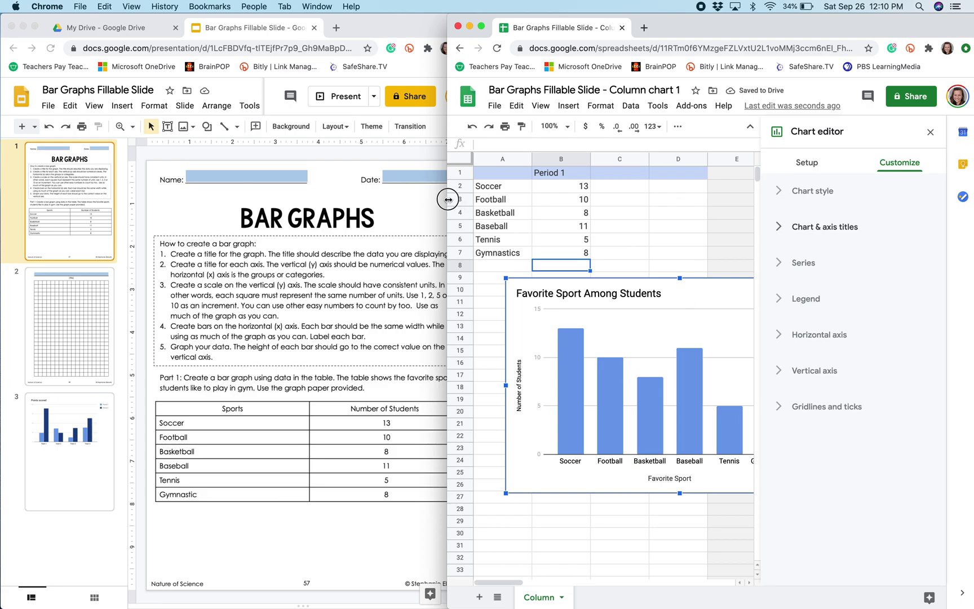
Set the legend position to None, check both axis sections, and close the chart editor.
{"action": "left_click_drag", "start_coordinate": [448, 200], "coordinate": [88, 206]}
{"action": "left_click", "coordinate": [472, 311]}
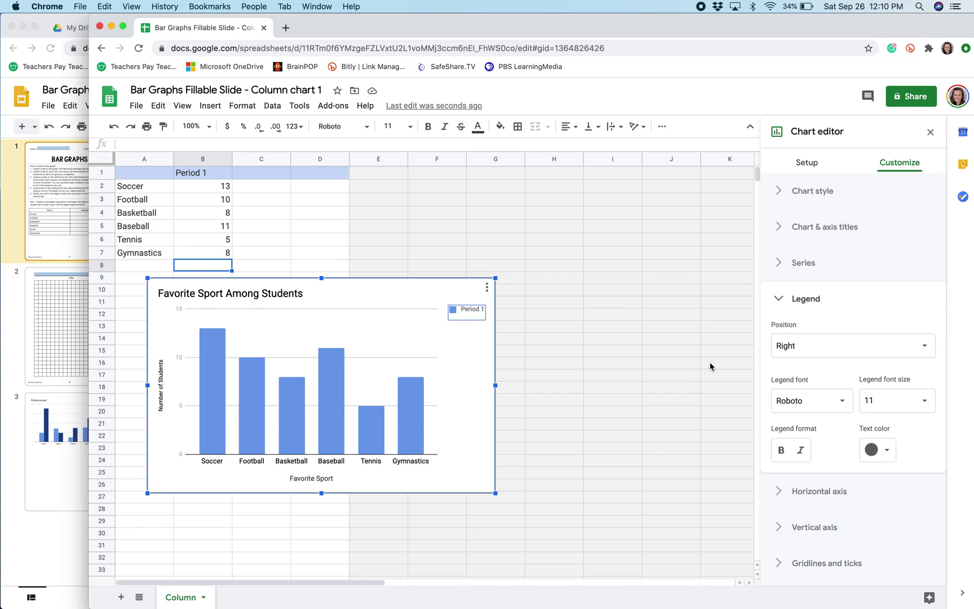
{"action": "left_click", "coordinate": [791, 345]}
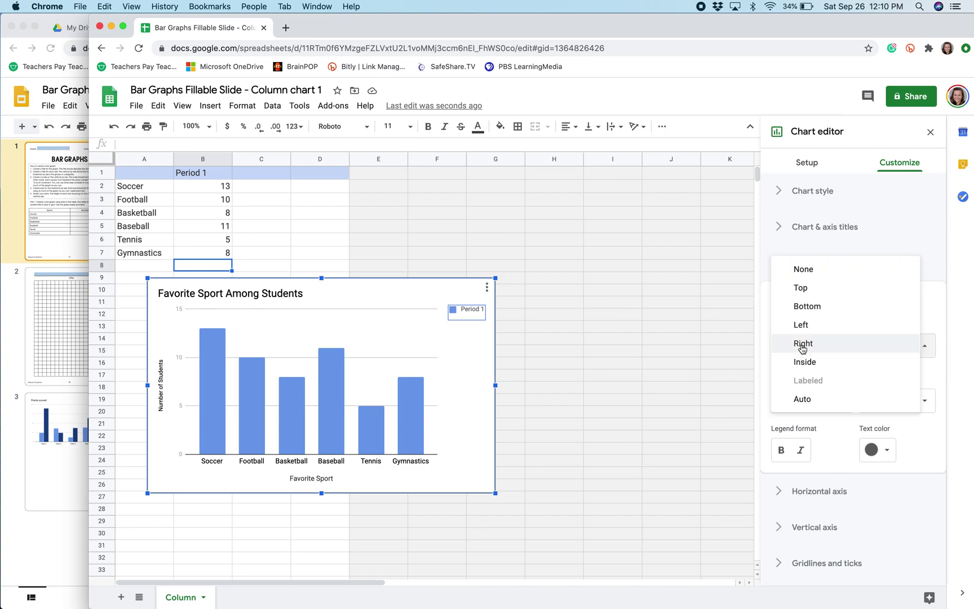
{"action": "left_click", "coordinate": [812, 269]}
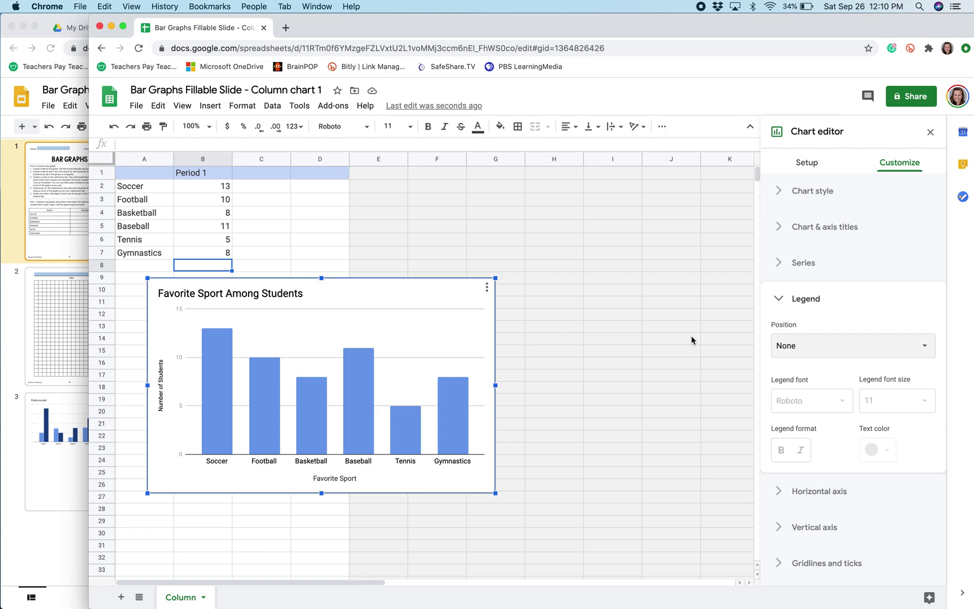
{"action": "left_click", "coordinate": [812, 491]}
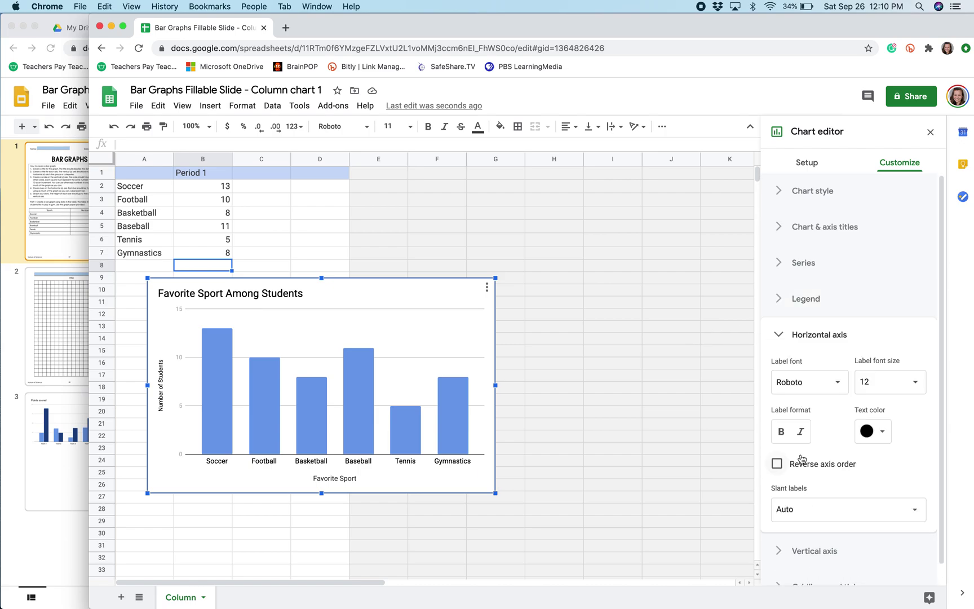
{"action": "left_click", "coordinate": [180, 363]}
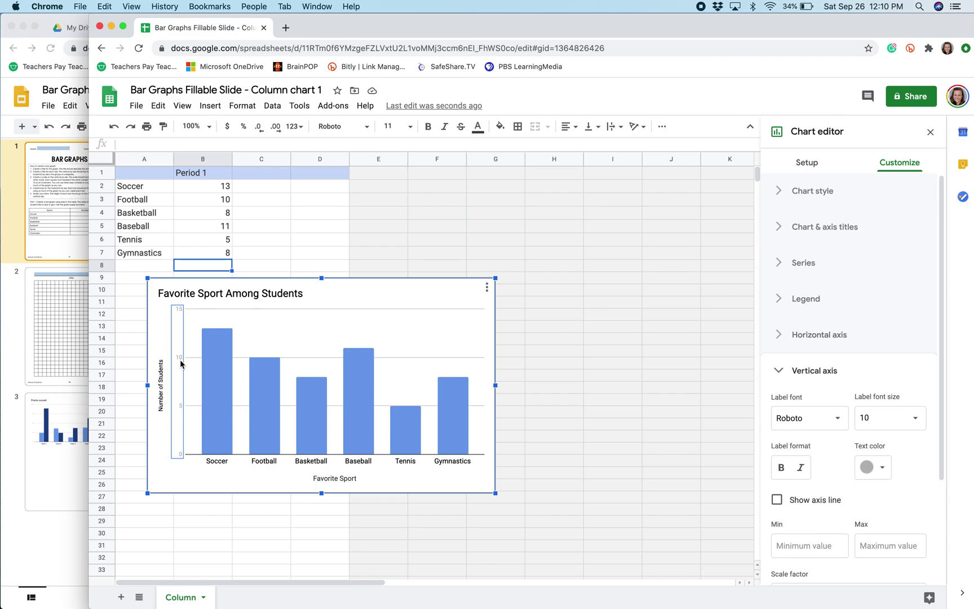
{"action": "scroll", "coordinate": [780, 490], "scroll_direction": "down", "scroll_amount": 3}
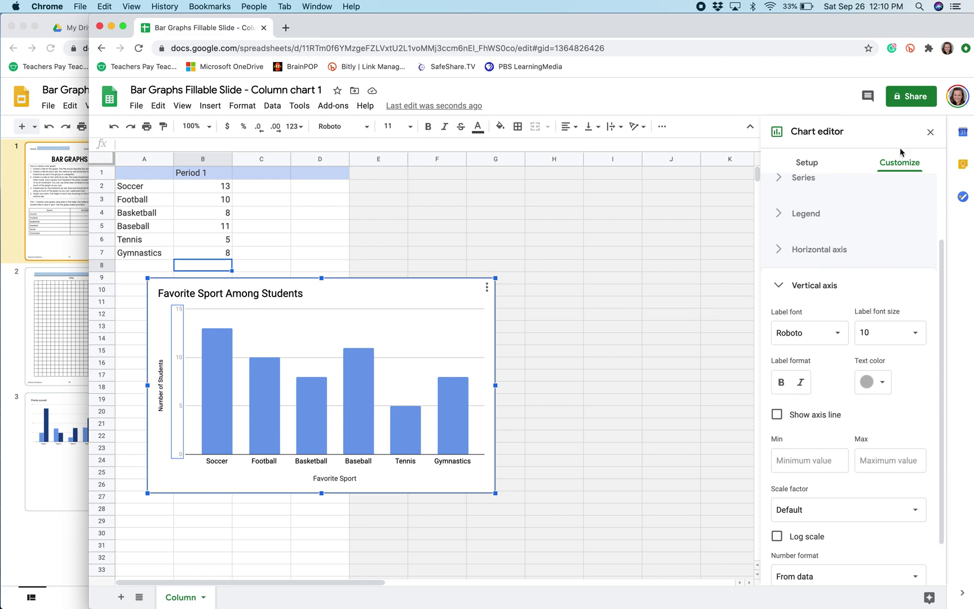
{"action": "left_click", "coordinate": [929, 135]}
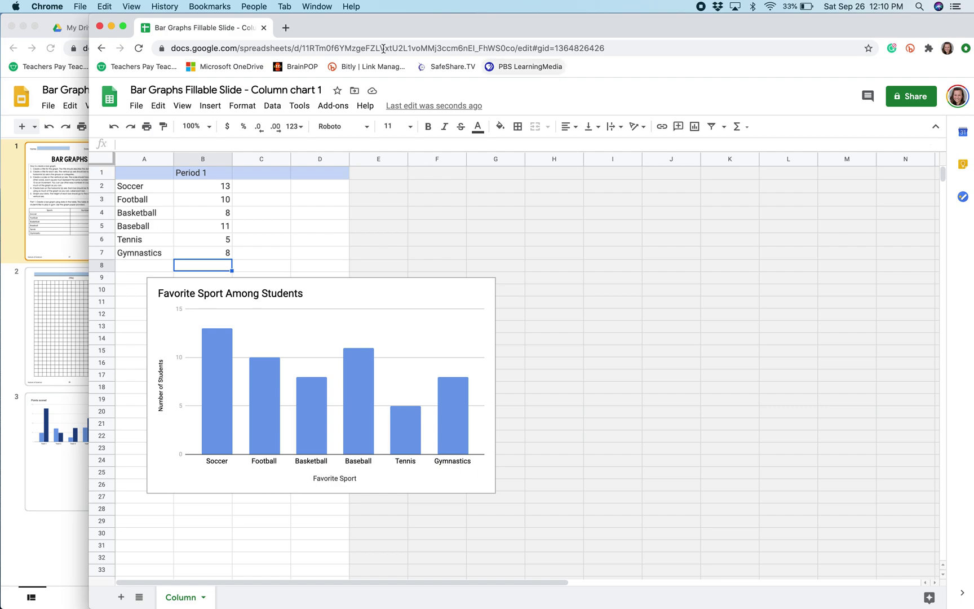
Update slide 3's linked chart from the spreadsheet.
{"action": "left_click_drag", "start_coordinate": [90, 19], "coordinate": [443, 12]}
{"action": "left_click", "coordinate": [79, 483]}
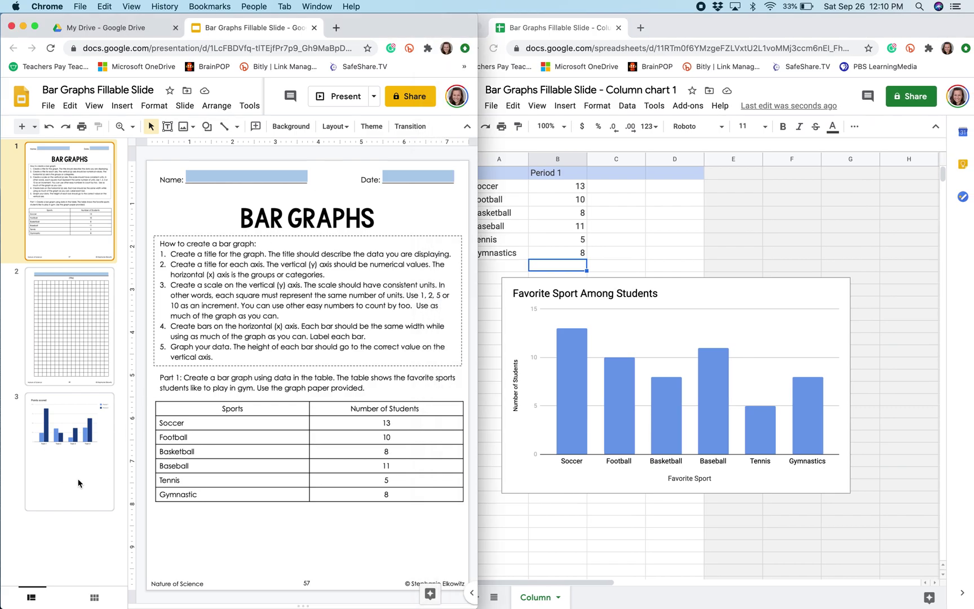
{"action": "left_click", "coordinate": [79, 483]}
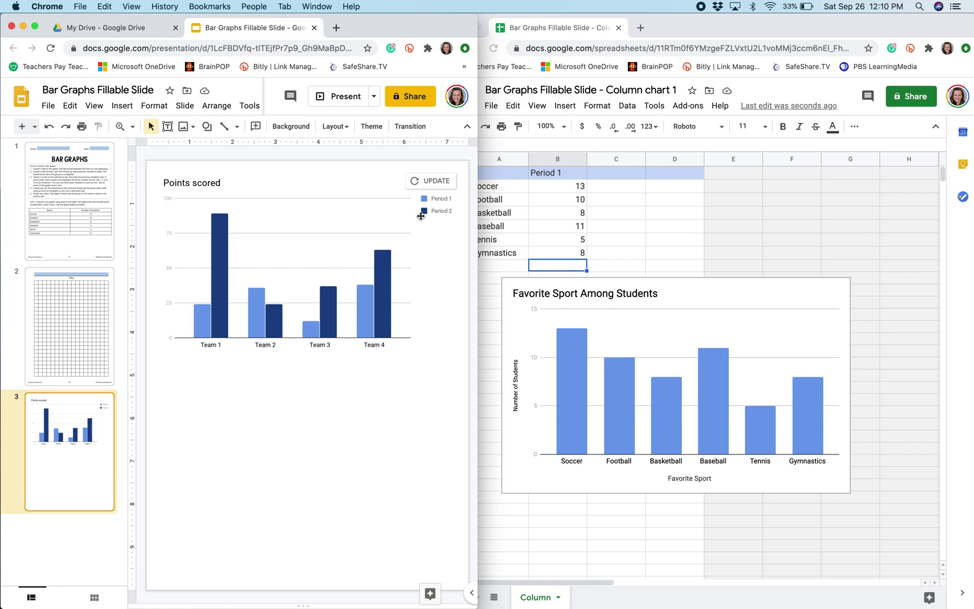
{"action": "left_click", "coordinate": [433, 182]}
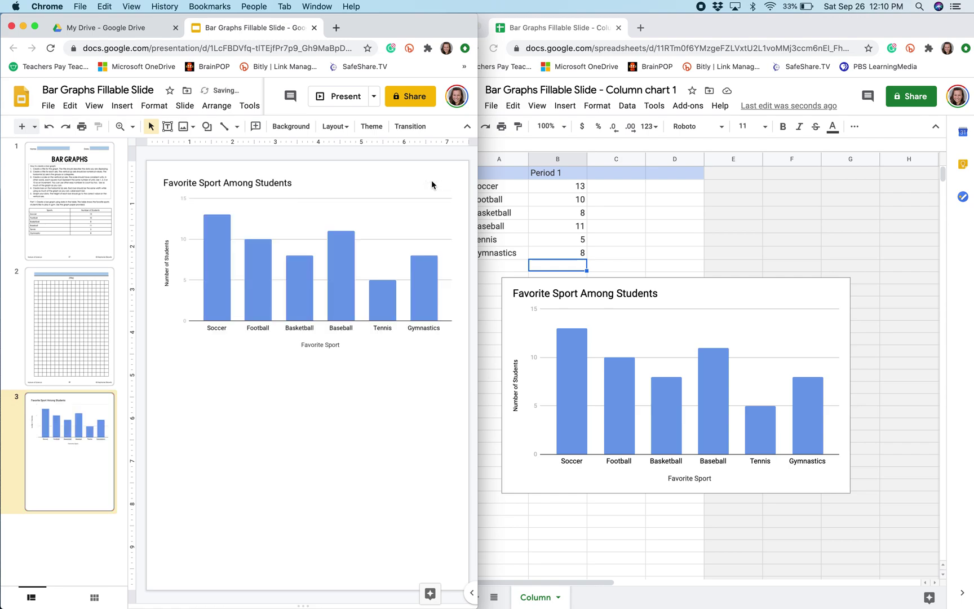
Move the chart down toward the slide centre and close the spreadsheet window.
{"action": "left_click", "coordinate": [432, 182]}
{"action": "left_click_drag", "start_coordinate": [394, 182], "coordinate": [395, 282]}
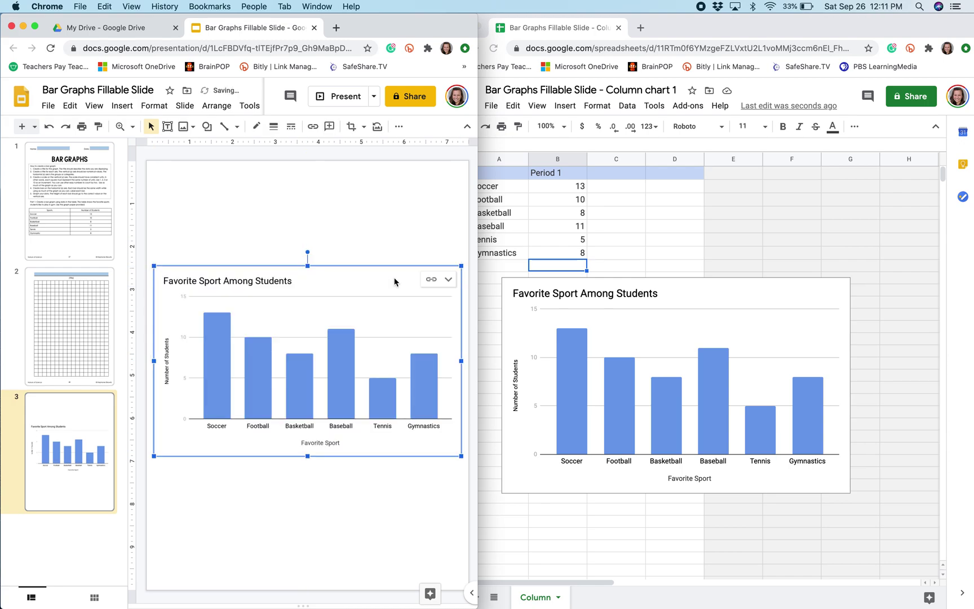
{"action": "left_click", "coordinate": [710, 31]}
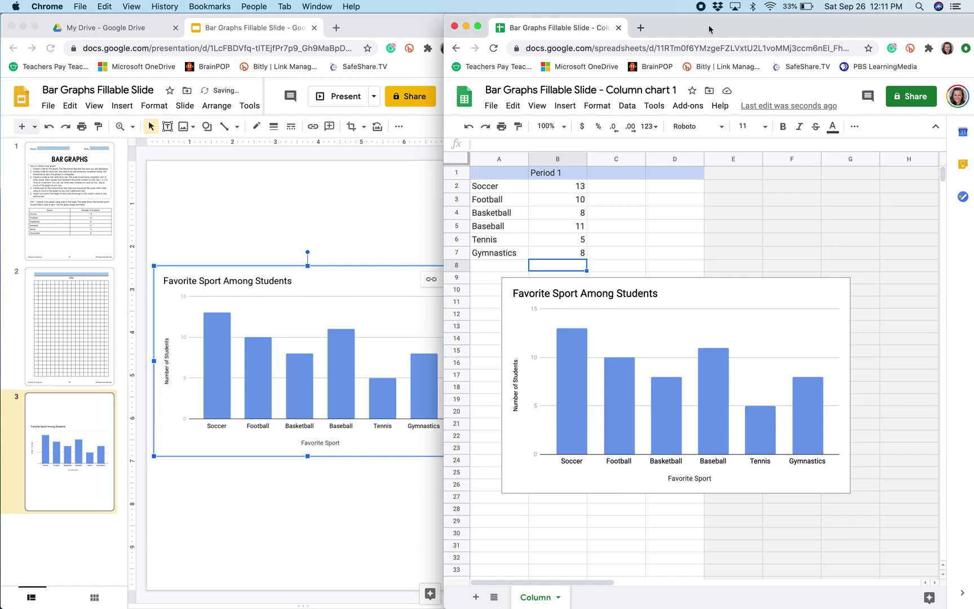
{"action": "left_click", "coordinate": [455, 26]}
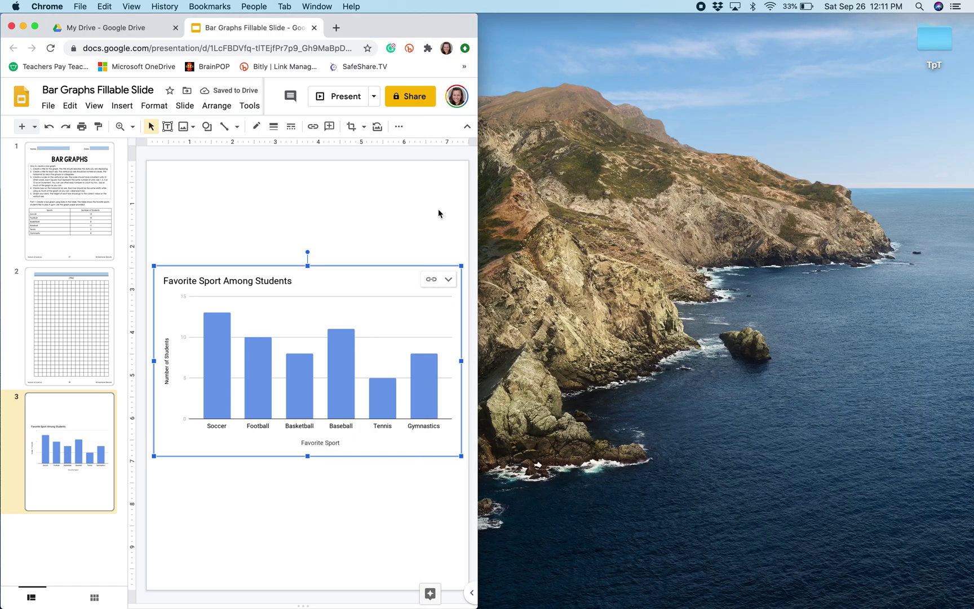
{"action": "left_click", "coordinate": [447, 281]}
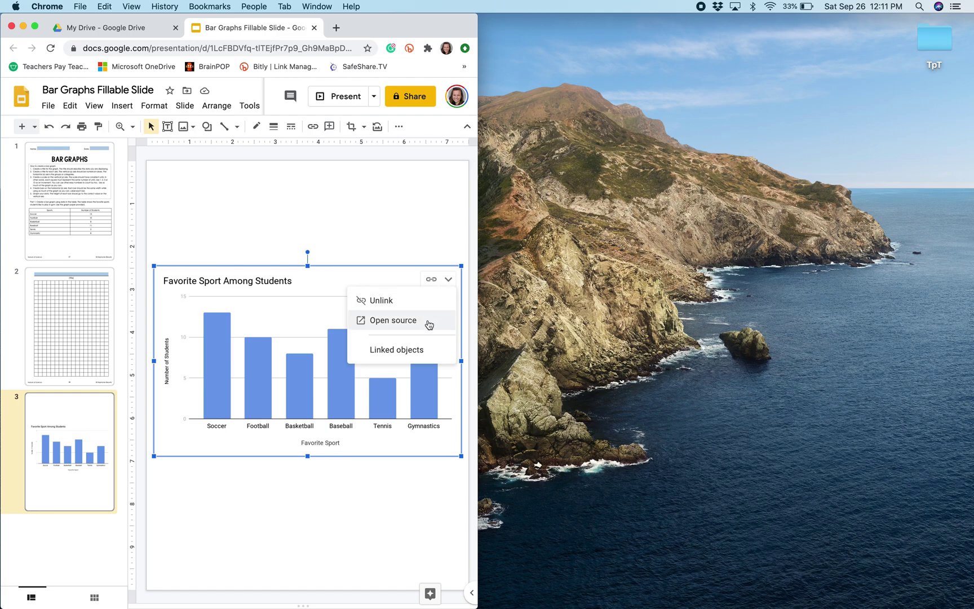
{"action": "left_click", "coordinate": [433, 234]}
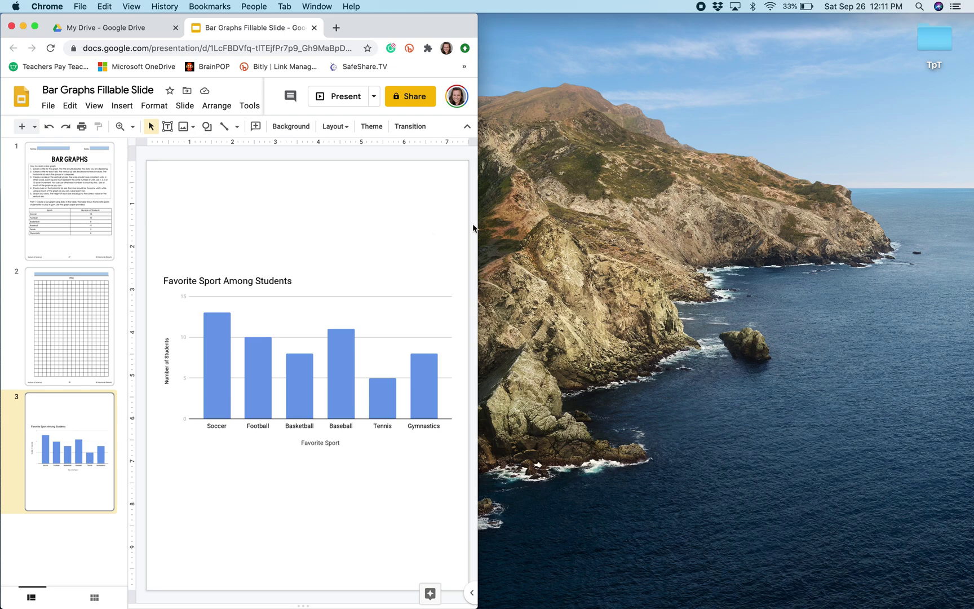
{"action": "left_click_drag", "start_coordinate": [476, 230], "coordinate": [608, 233]}
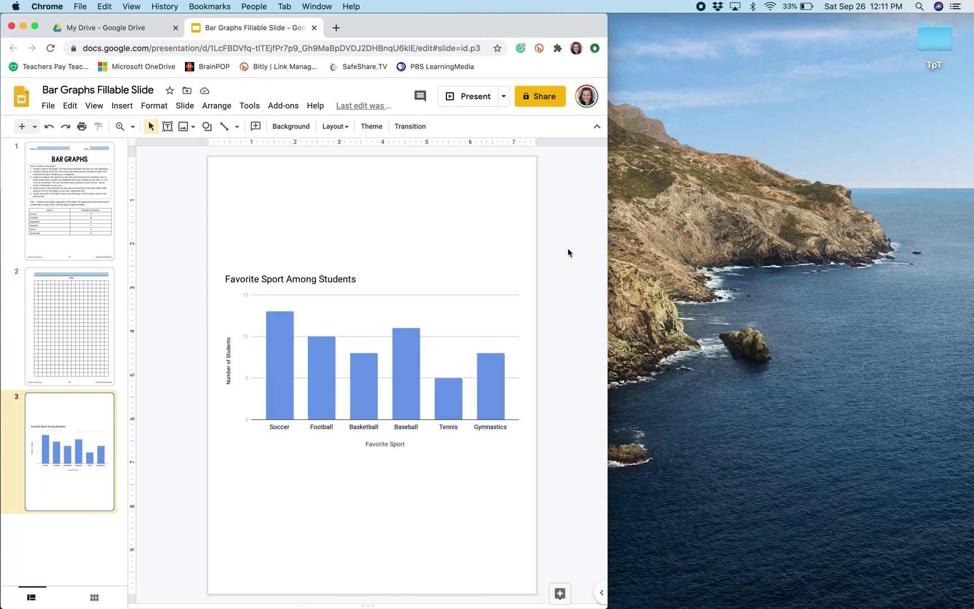